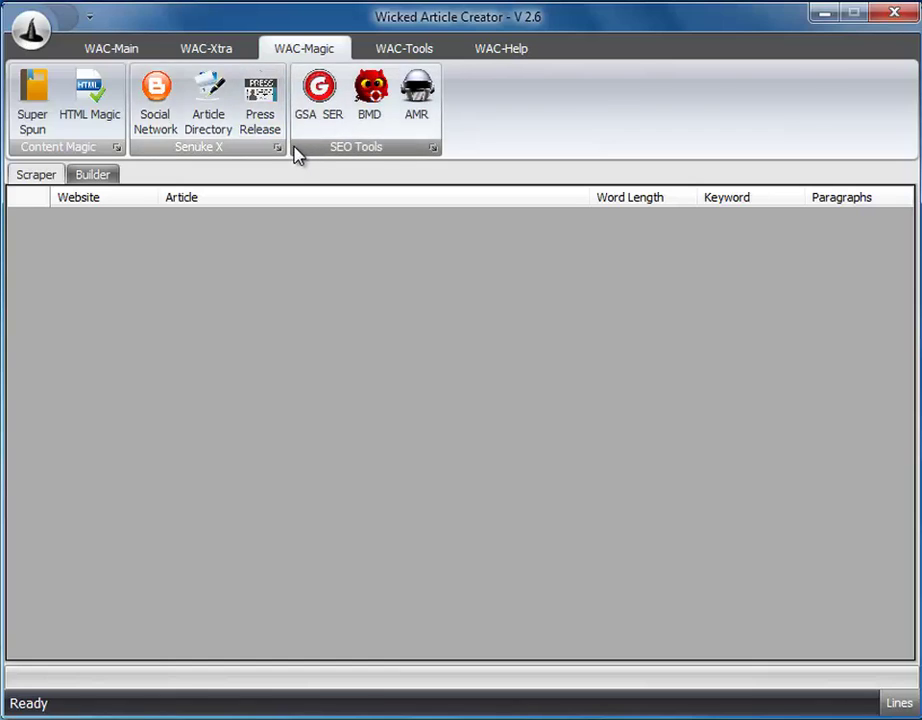
- Download articles for the keyword "lose weight fast"
click(101, 50)
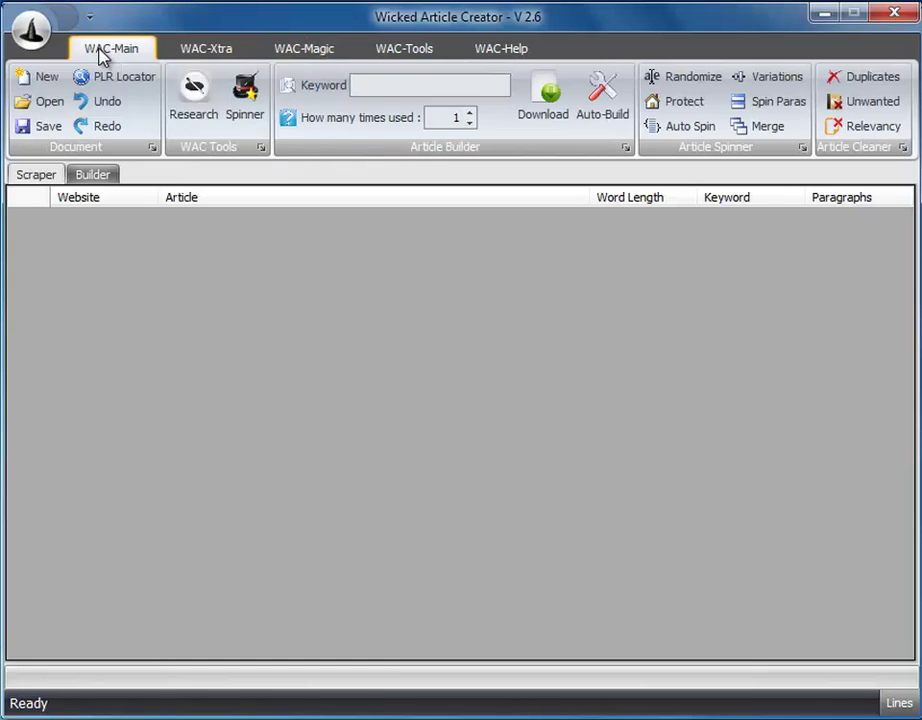
click(379, 90)
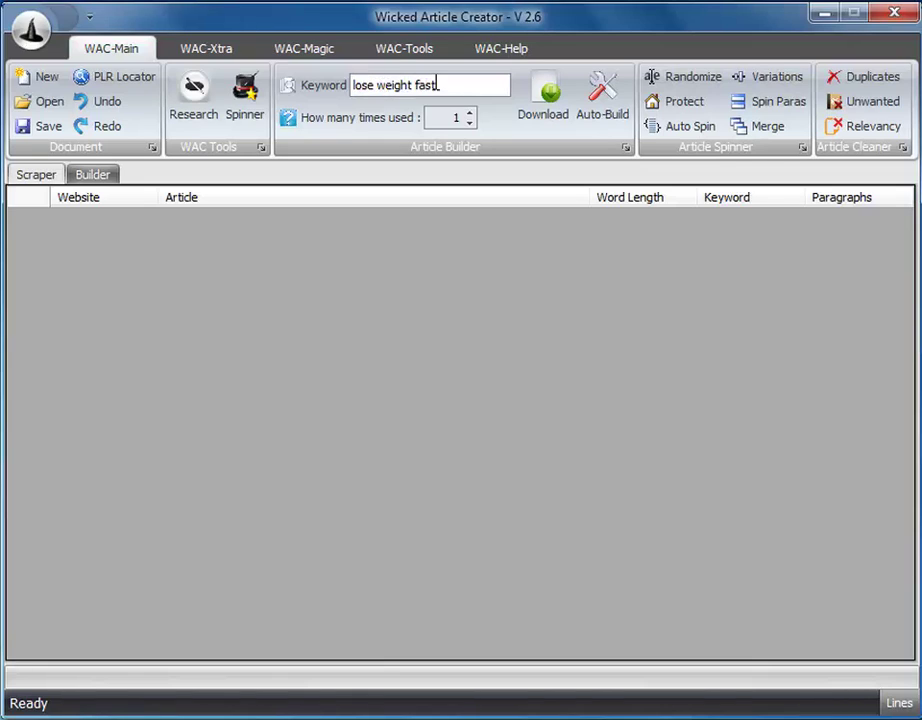
click(539, 111)
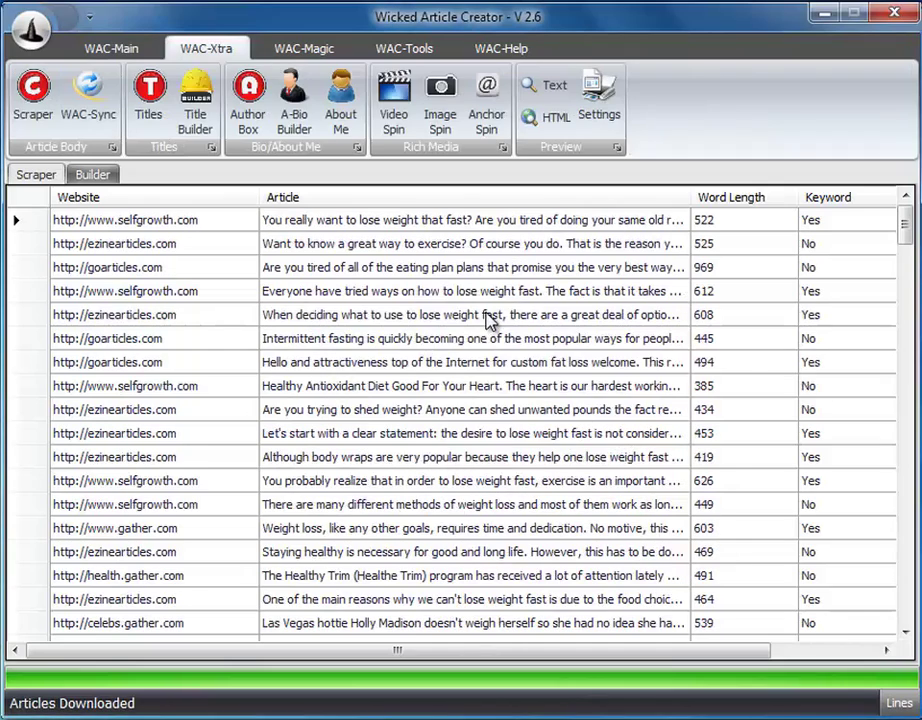
- Select all scraped articles without keywords and remove them from the list
right_click(490, 318)
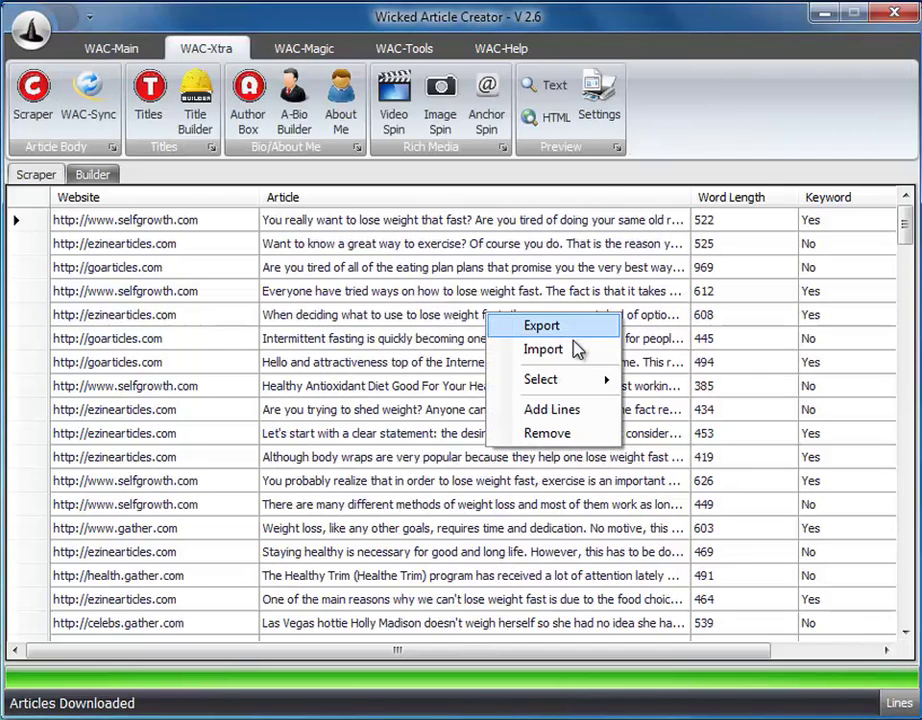
mouse_move(603, 382)
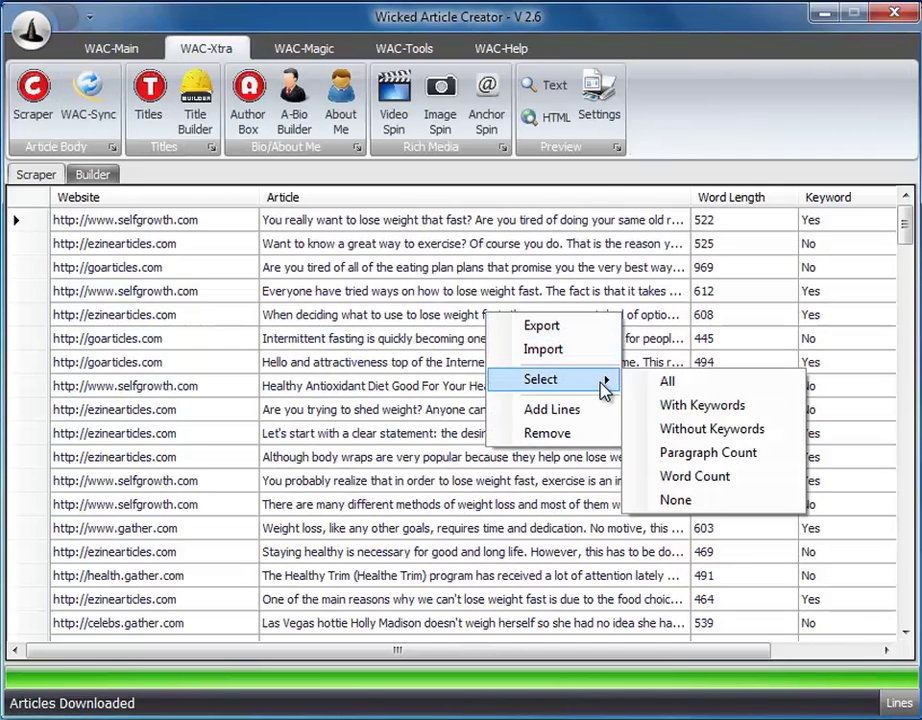
click(706, 430)
right_click(614, 258)
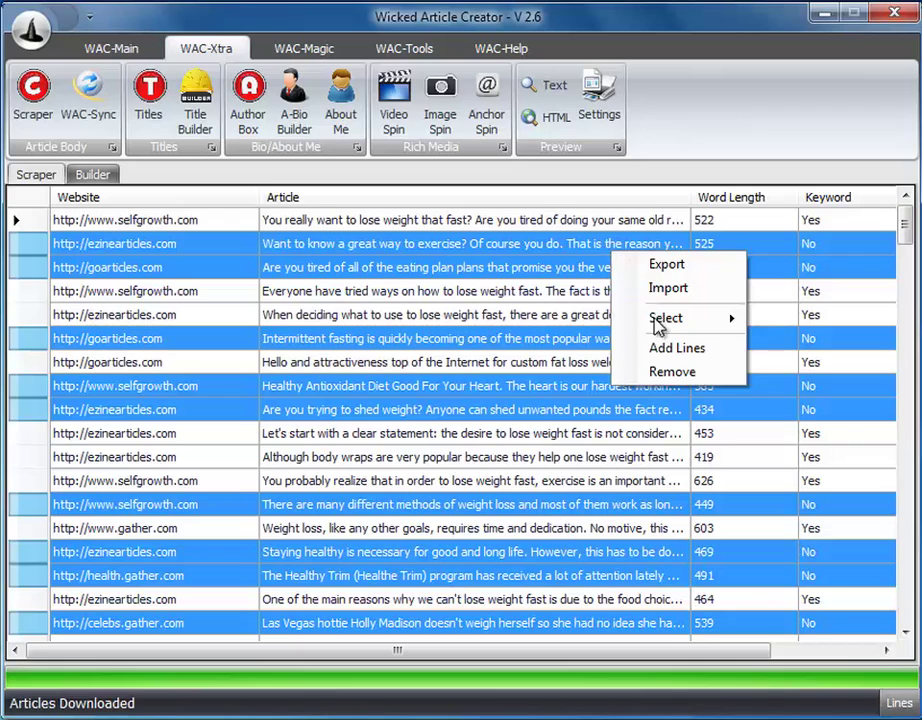
click(668, 374)
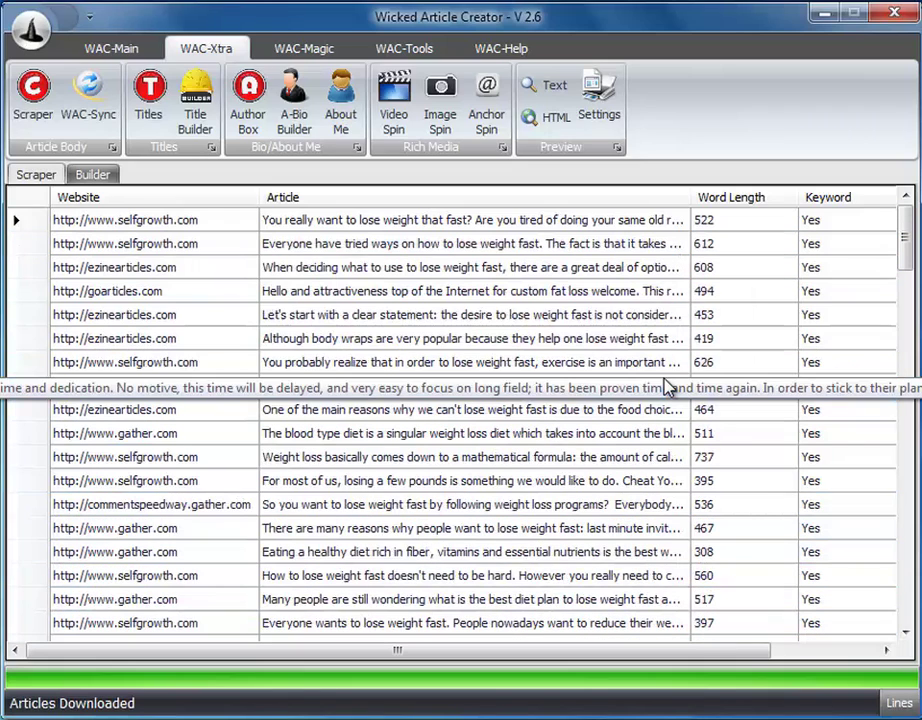
- Select the articles that fall short of a 300-word minimum and remove them from the list
right_click(575, 266)
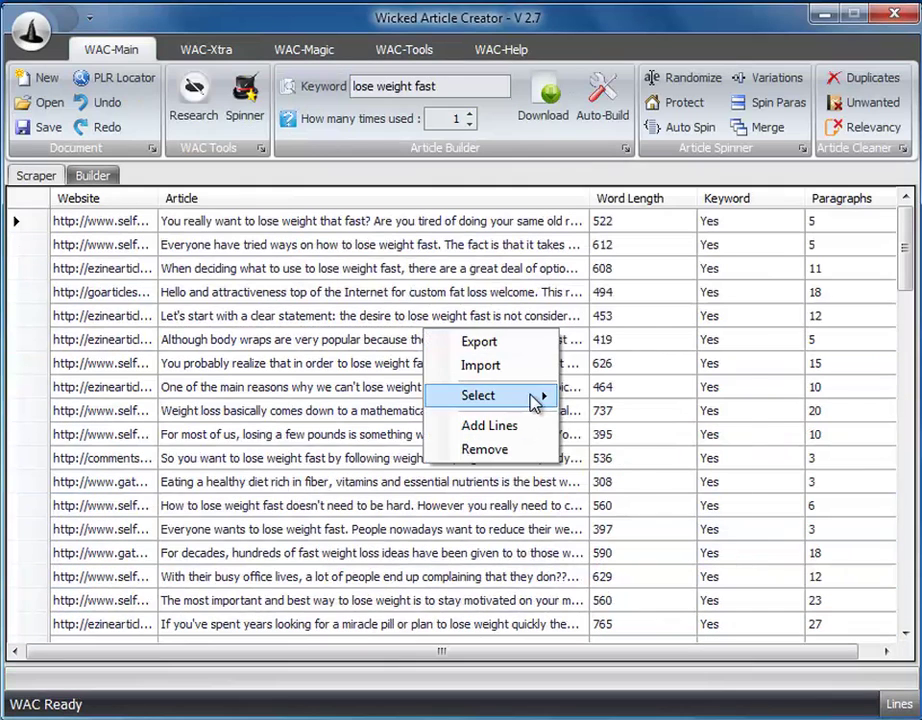
mouse_move(535, 398)
click(650, 494)
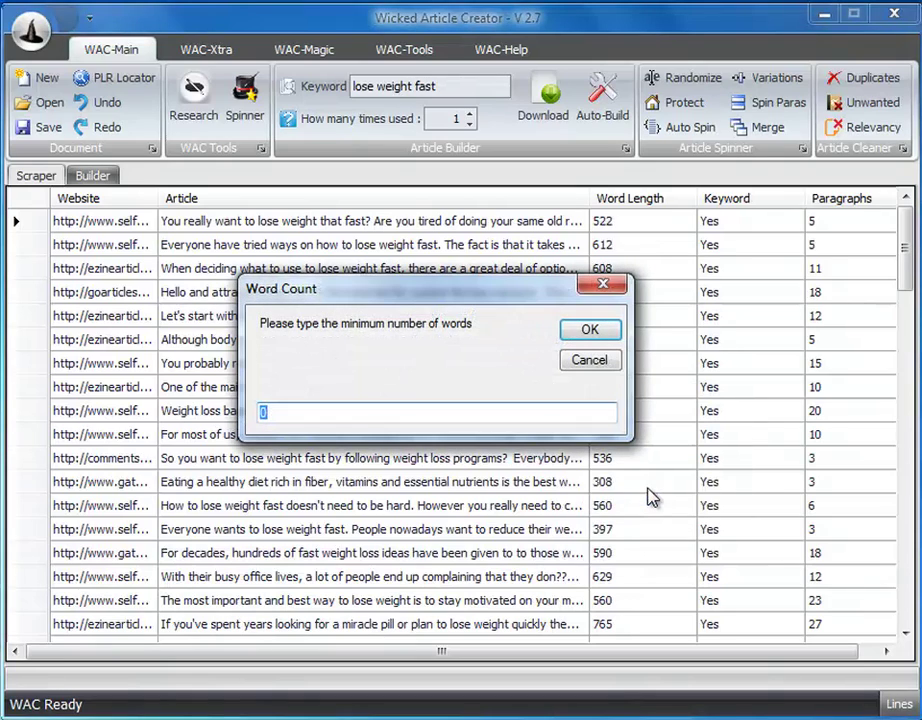
text(300)
click(590, 330)
scroll(900, 395, down, 5)
scroll(900, 395, down, 20)
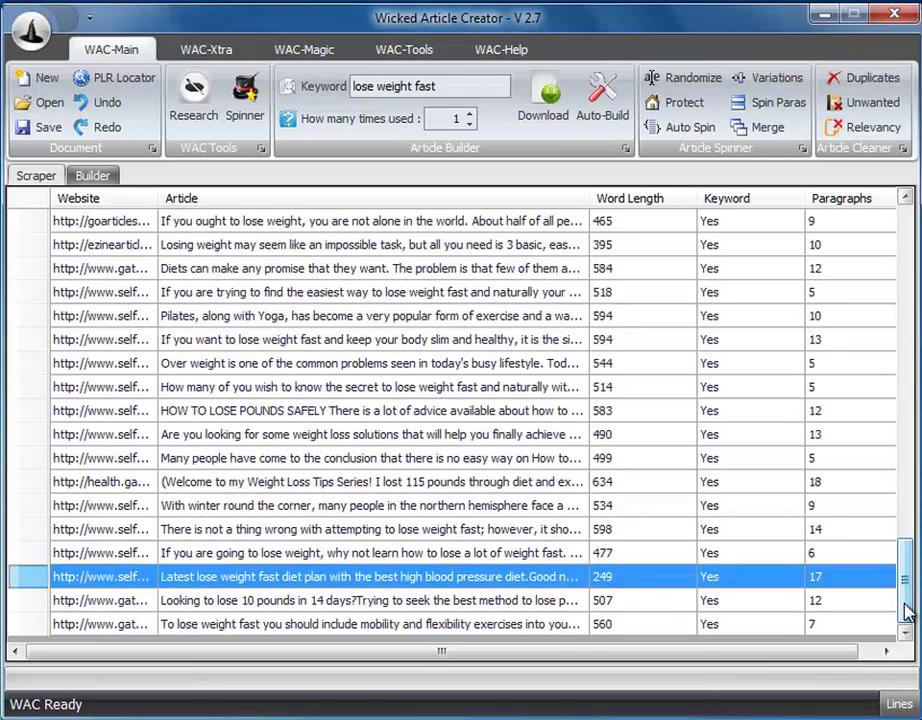
right_click(468, 577)
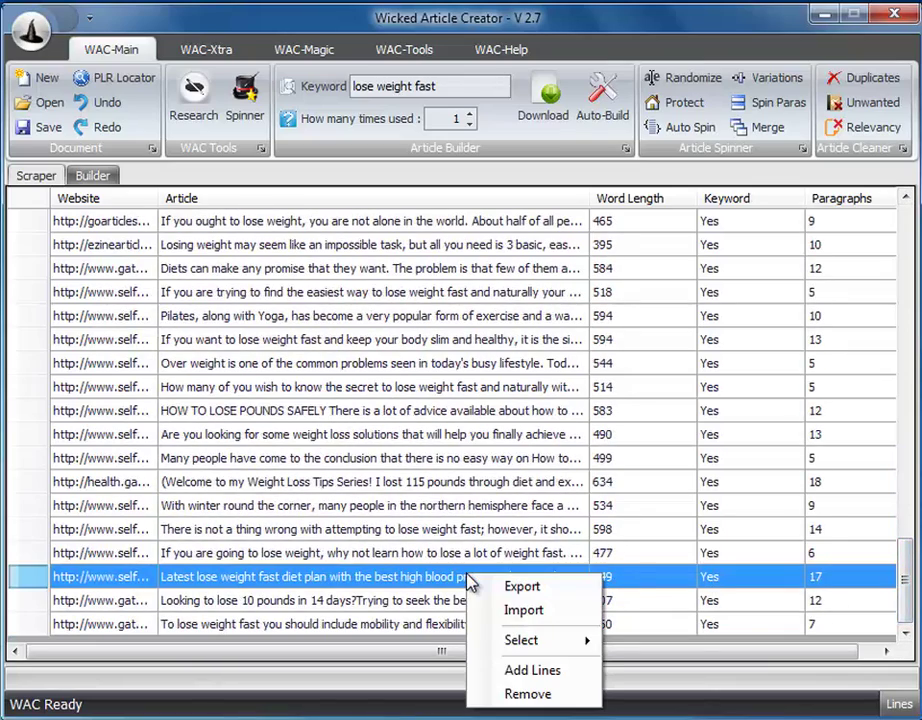
click(553, 694)
- Add the lines of all remaining articles to the builder and auto-build spun articles from them
right_click(442, 262)
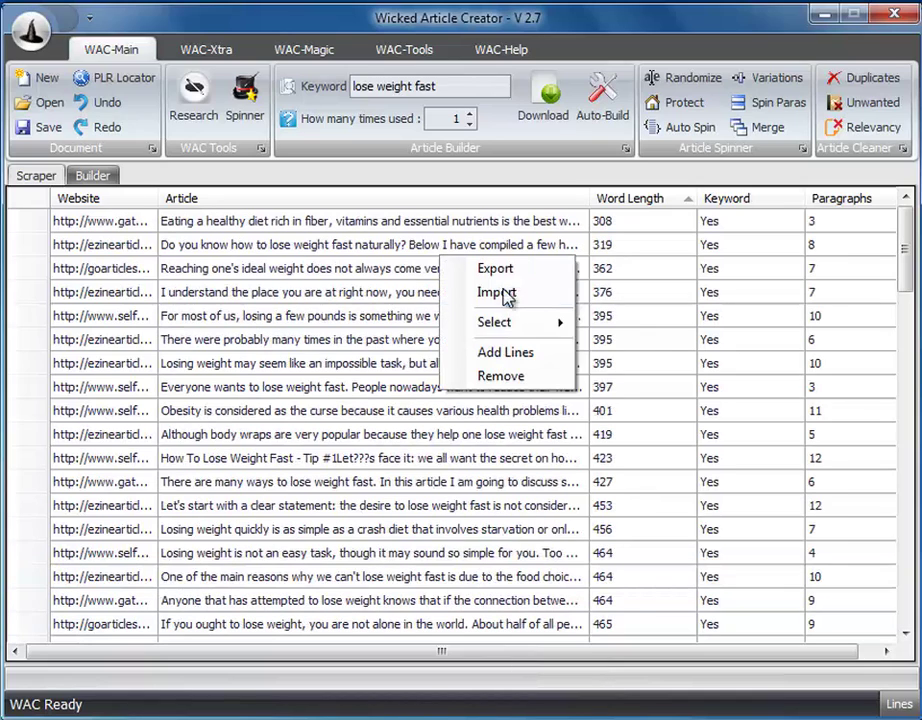
mouse_move(552, 323)
click(622, 325)
right_click(457, 307)
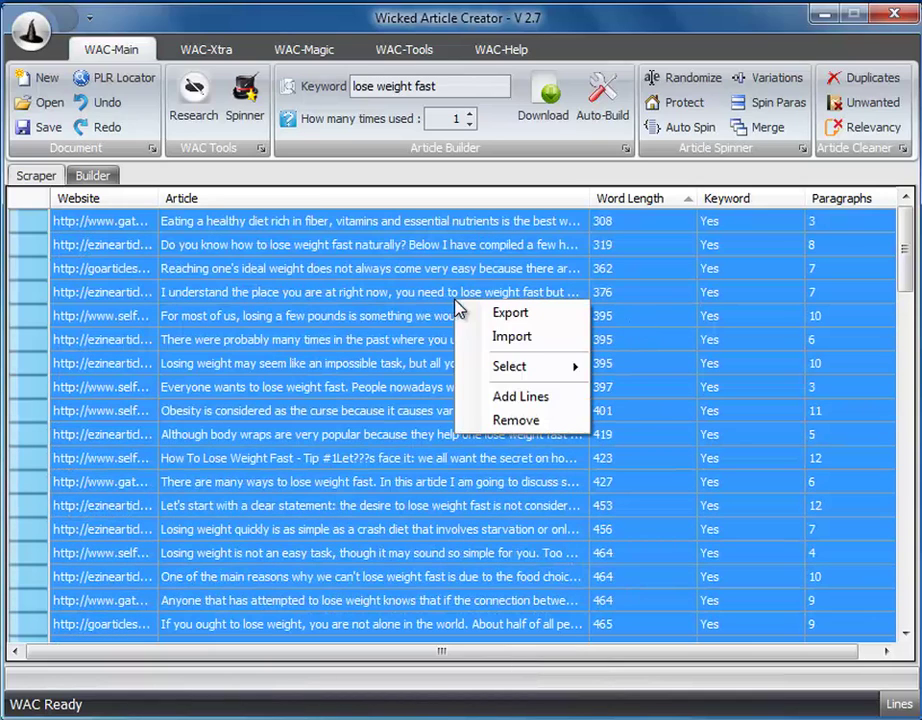
click(564, 403)
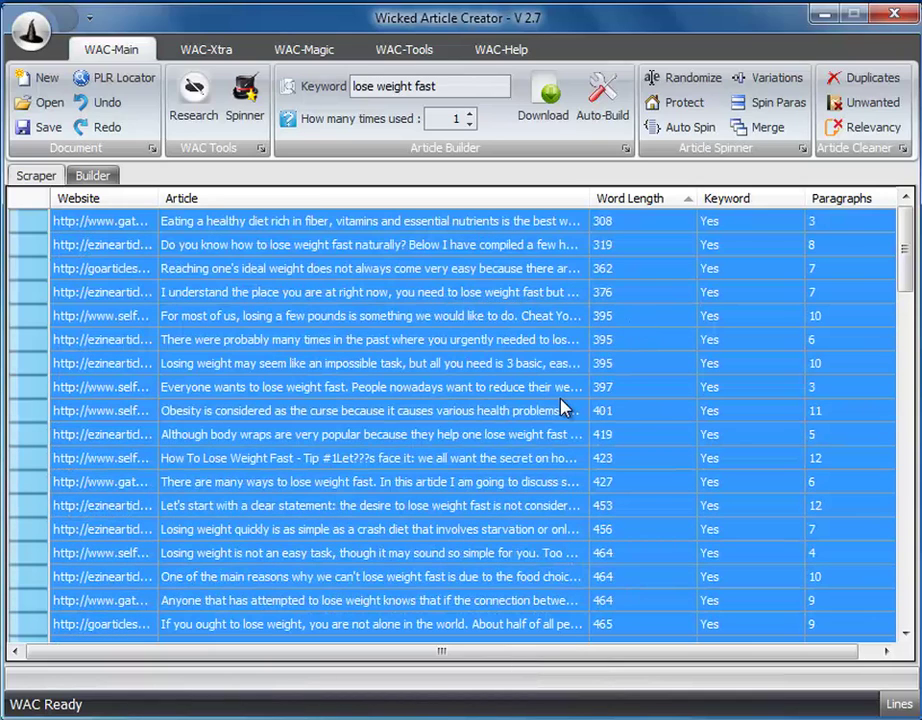
click(82, 175)
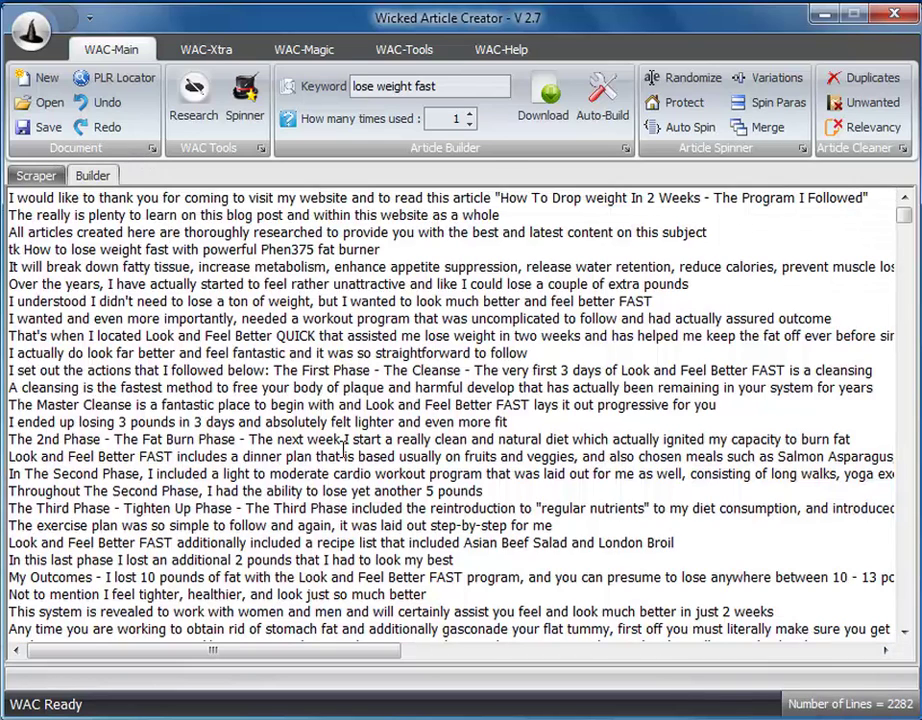
click(609, 112)
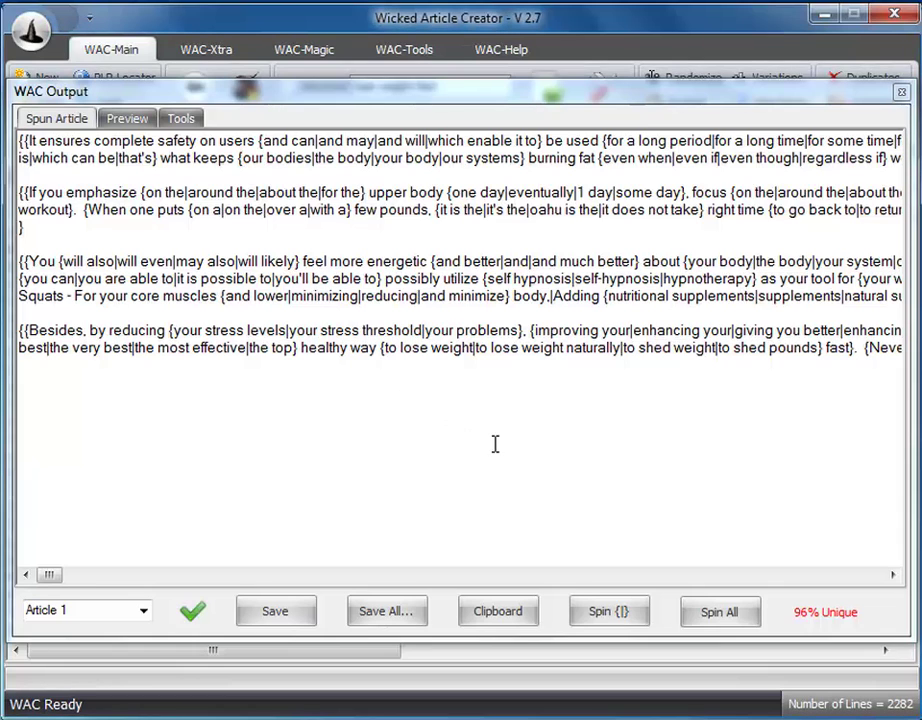
- Look through the spun text of Article 2, Article 5, Article 3 and Article 1 in the output
drag(240, 141, 18, 192)
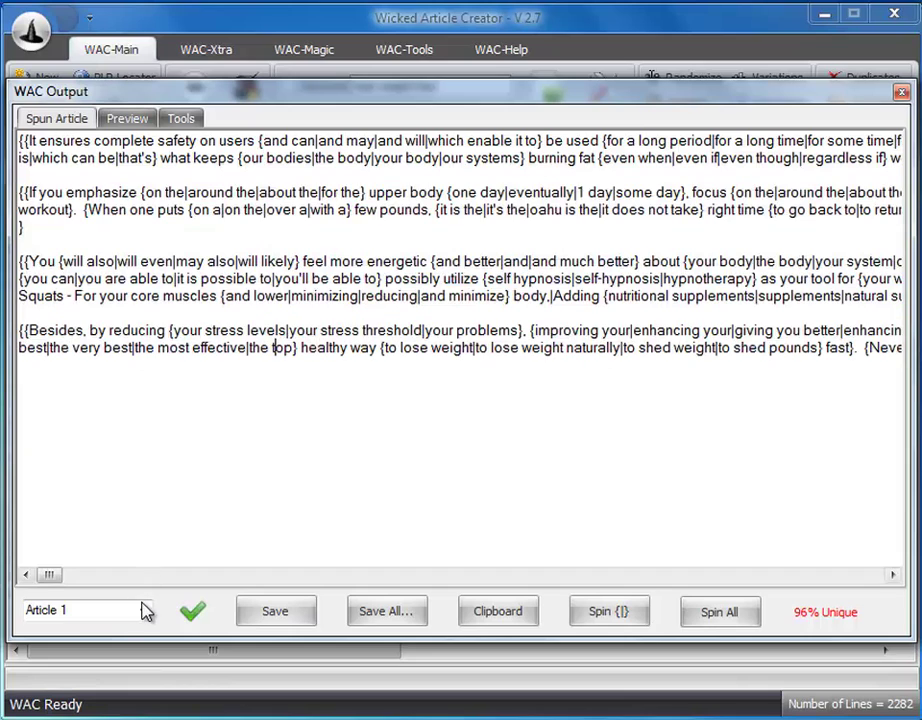
click(144, 608)
click(127, 634)
click(144, 610)
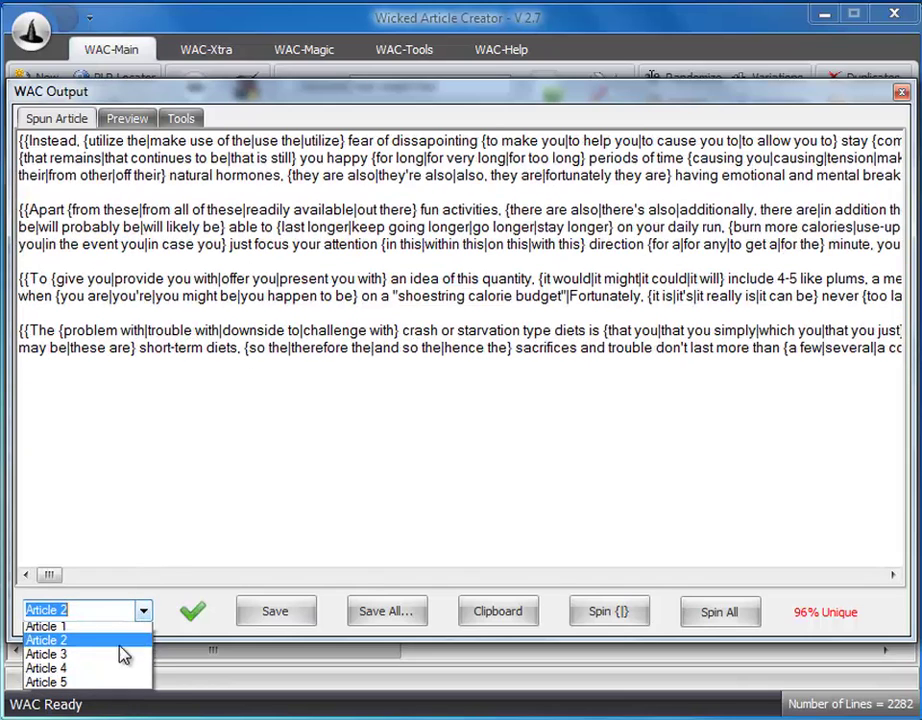
click(82, 688)
click(143, 612)
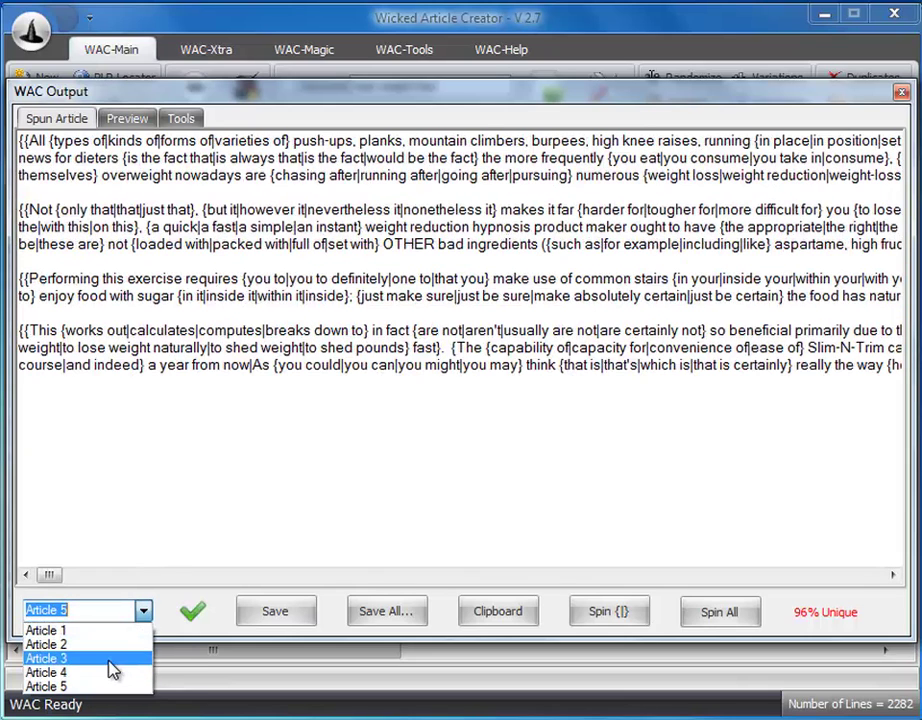
click(107, 658)
click(145, 612)
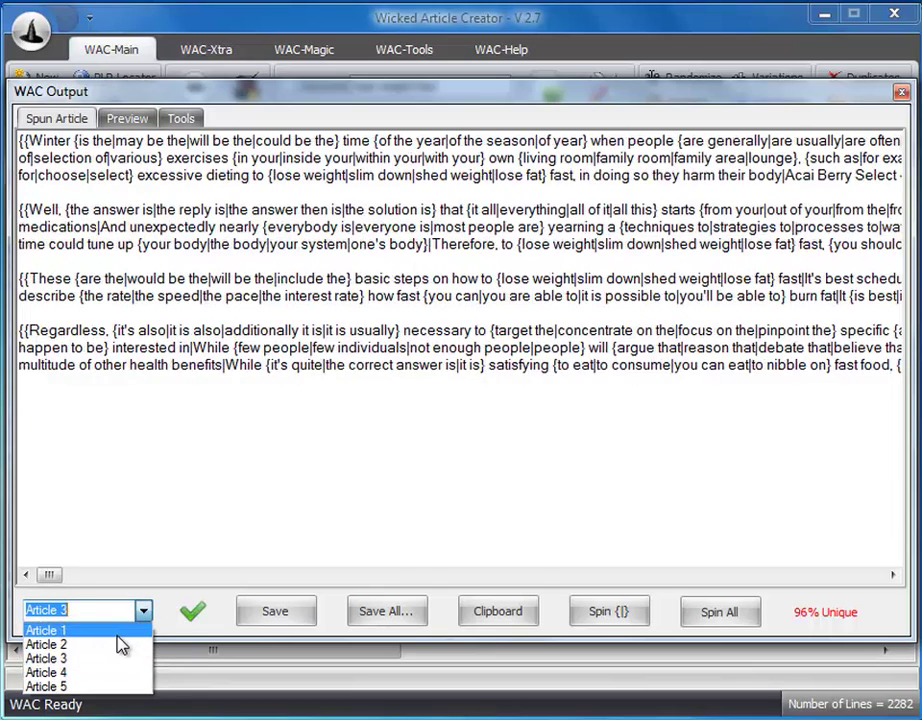
click(115, 628)
click(291, 366)
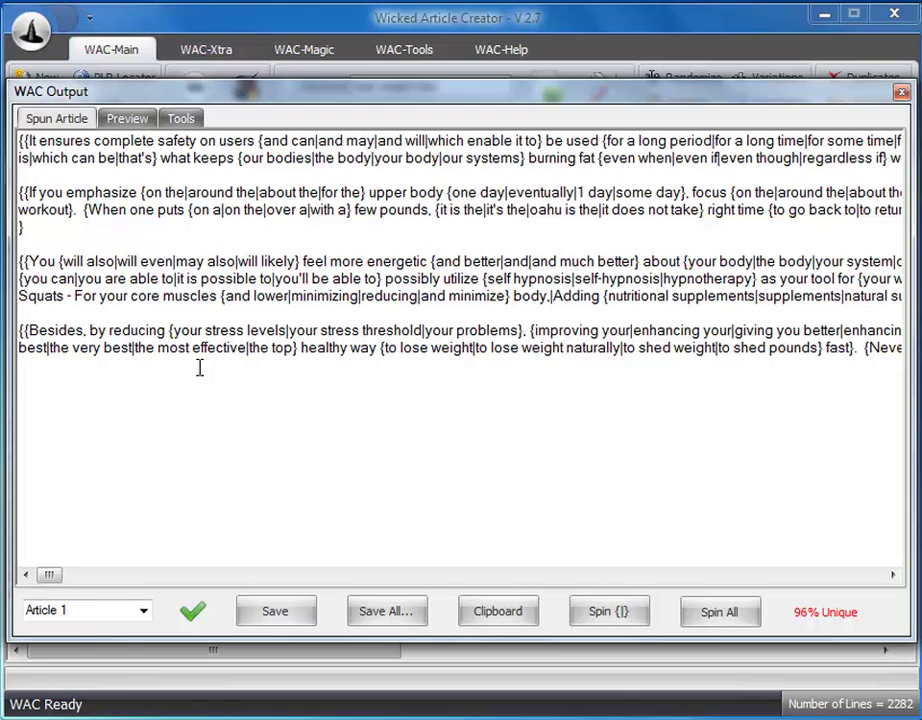
click(145, 610)
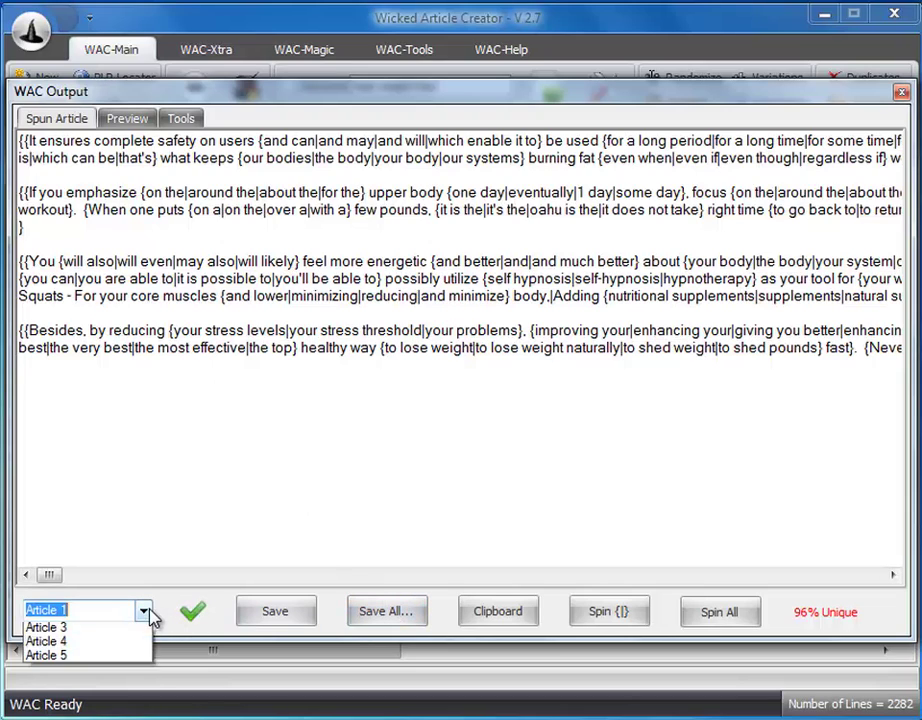
click(449, 467)
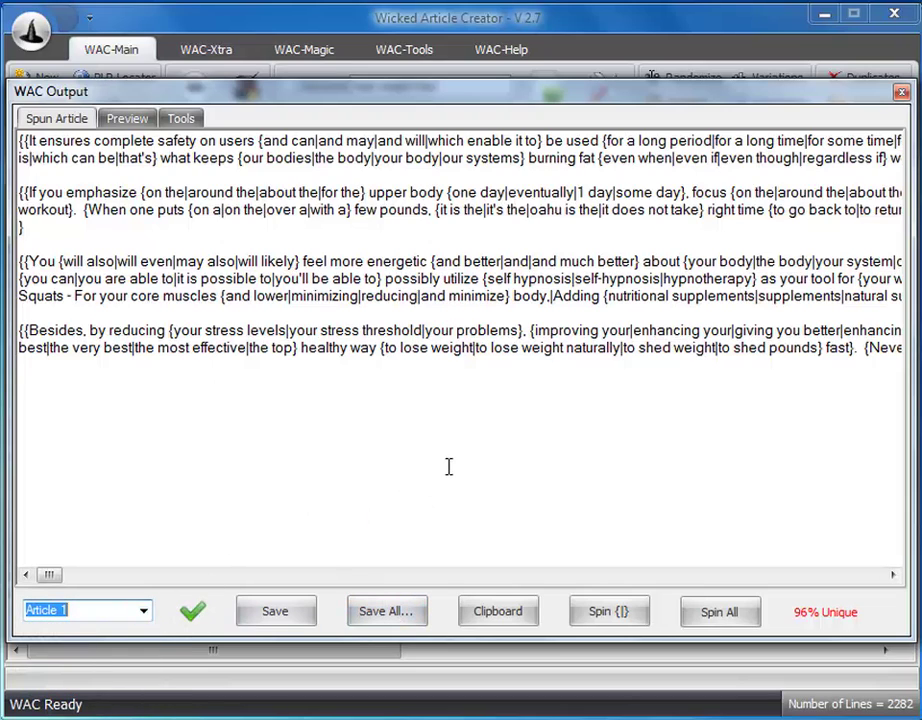
click(504, 486)
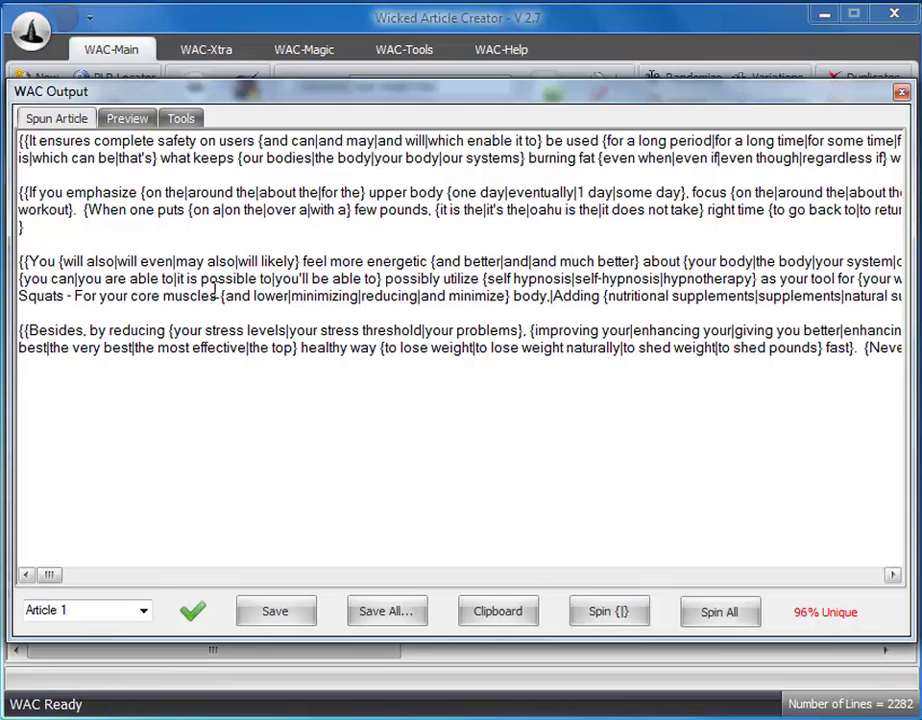
- Spin Article 1 several times in the preview and check its %LINK% placeholder
click(138, 121)
click(62, 120)
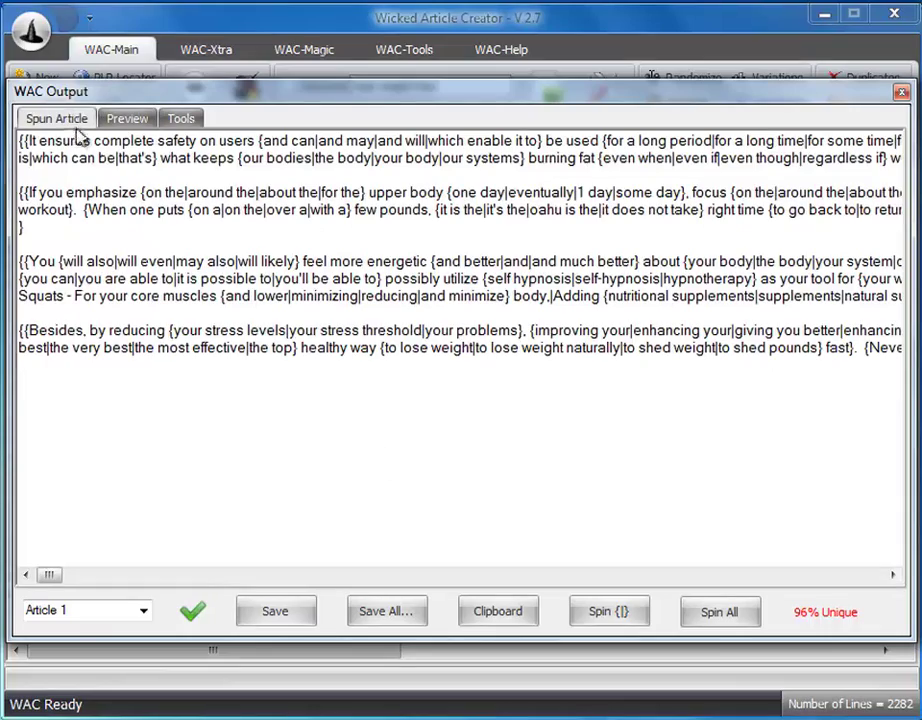
click(612, 612)
click(610, 611)
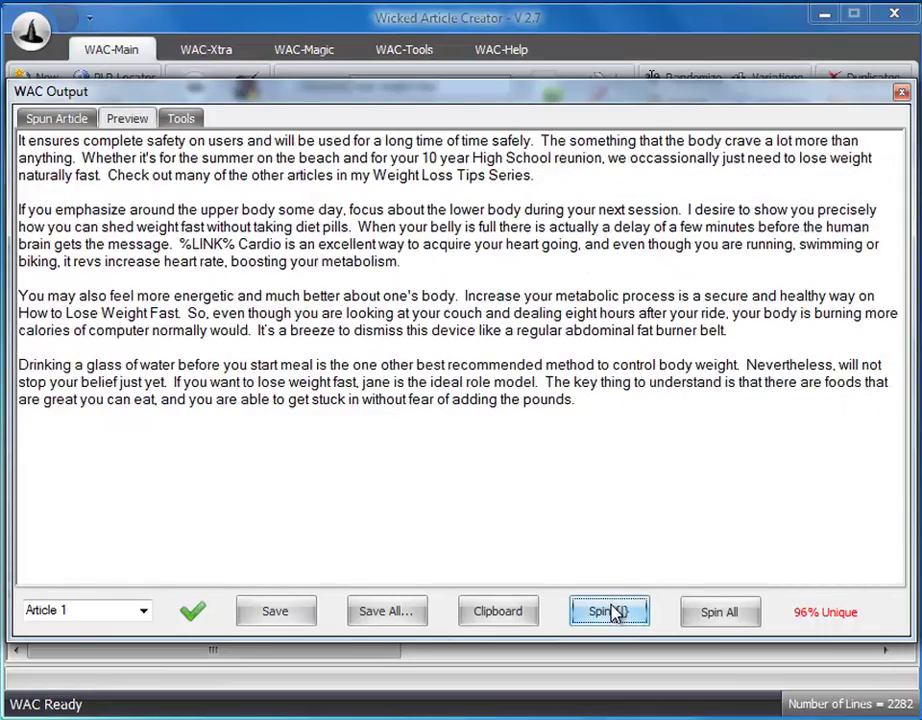
click(610, 611)
click(610, 611)
click(610, 611)
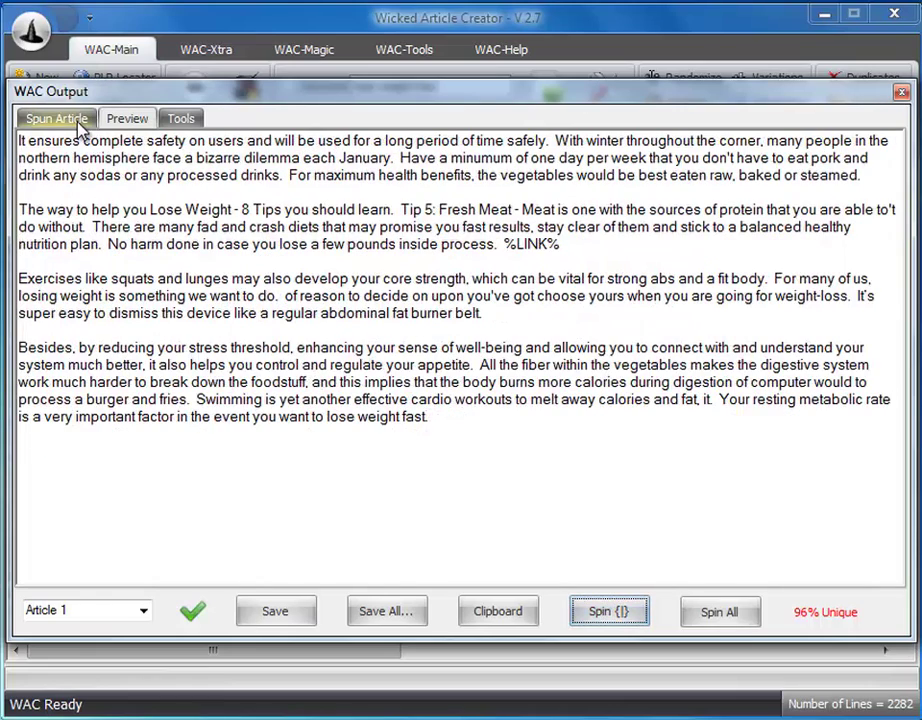
click(612, 612)
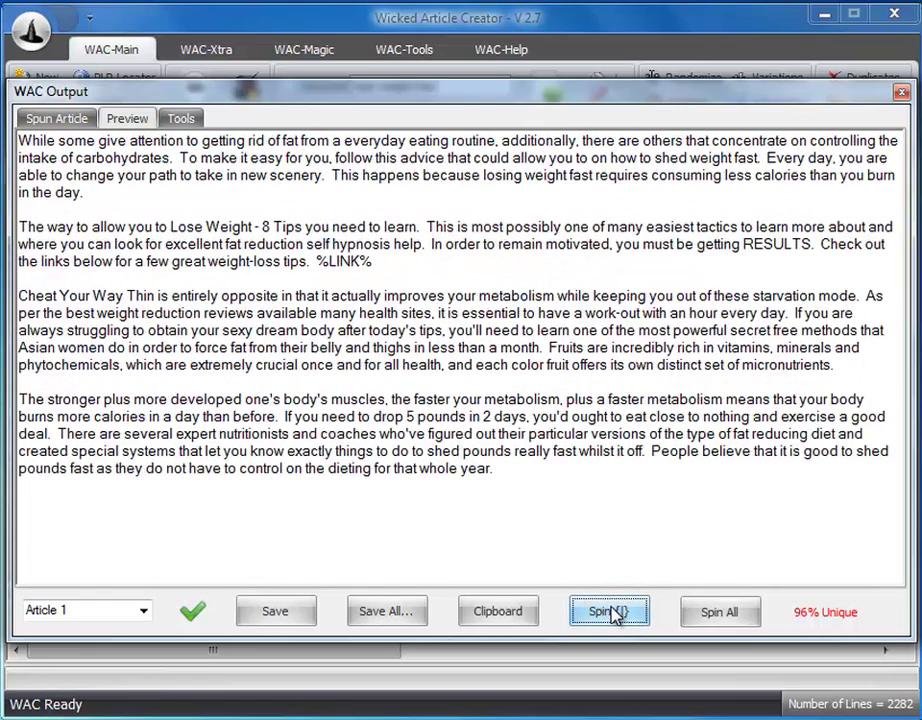
double_click(335, 262)
click(461, 274)
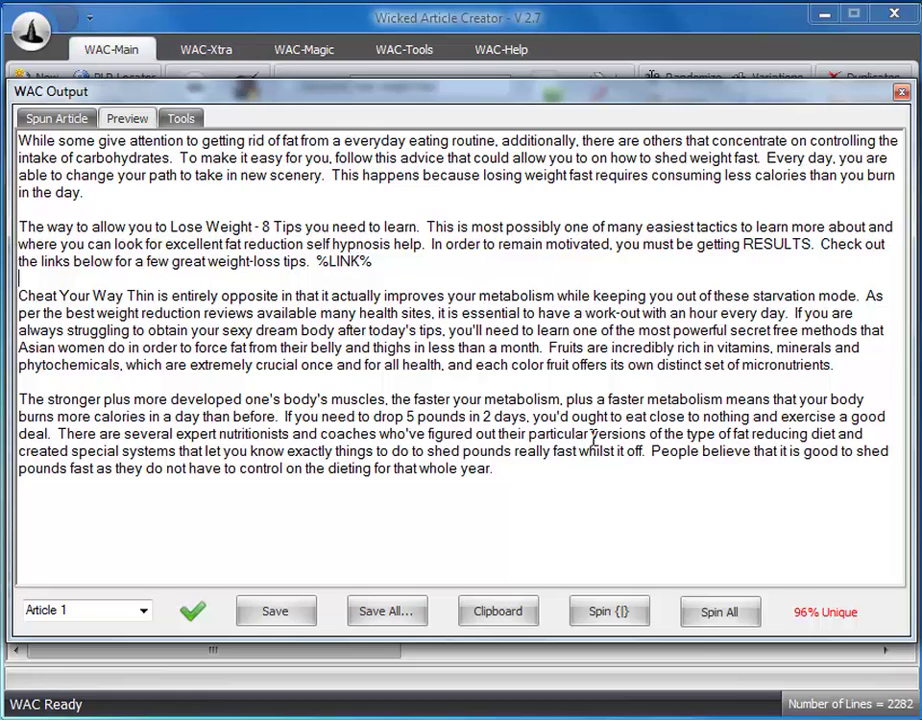
- Combine all five articles with Spin All and display the All Spun version as spun article text
click(716, 613)
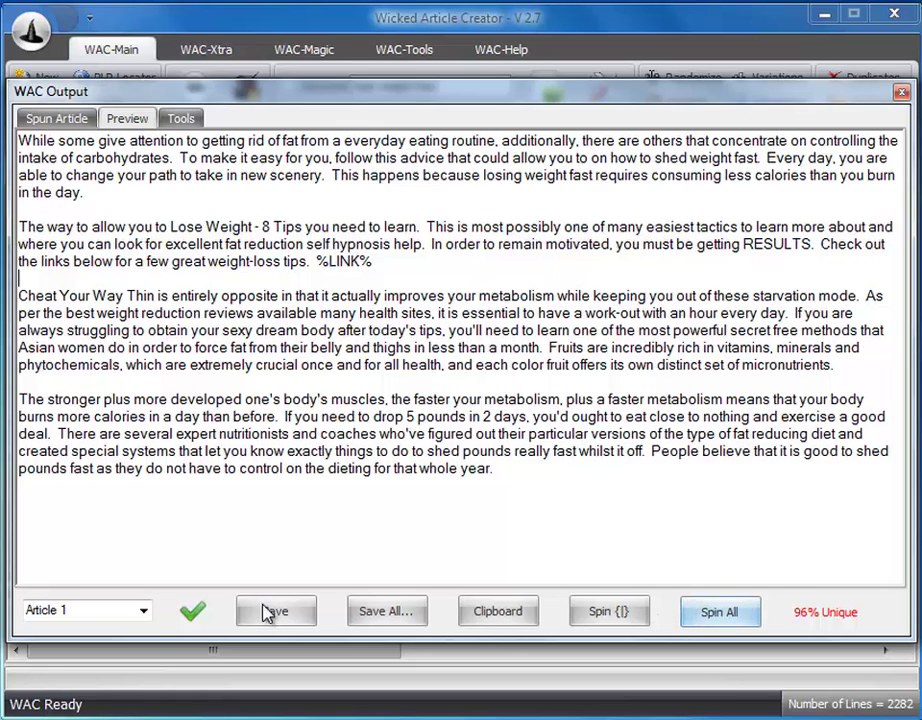
click(144, 611)
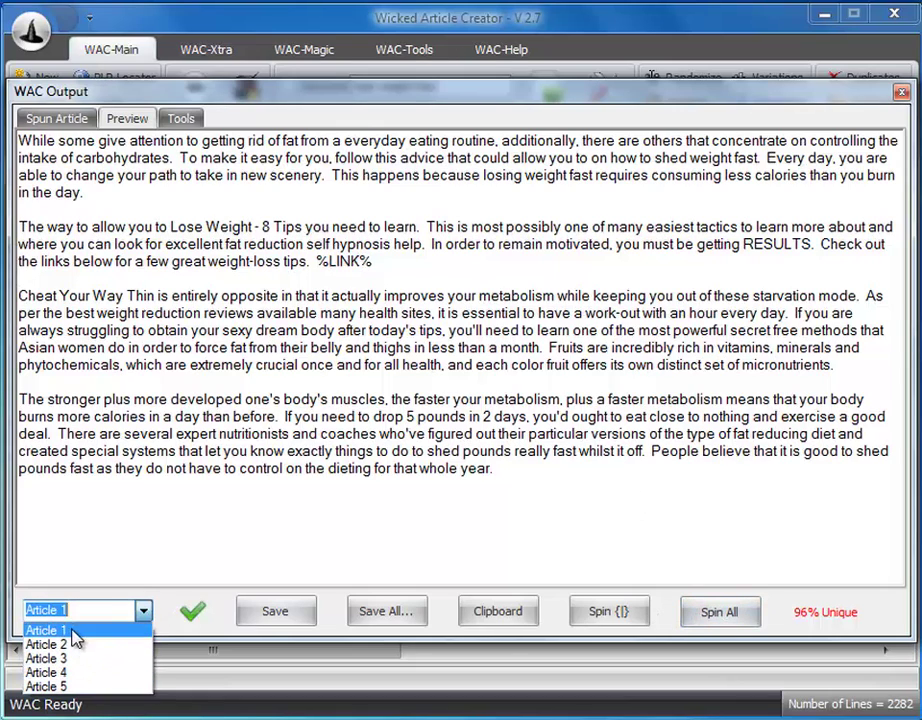
click(457, 567)
click(720, 614)
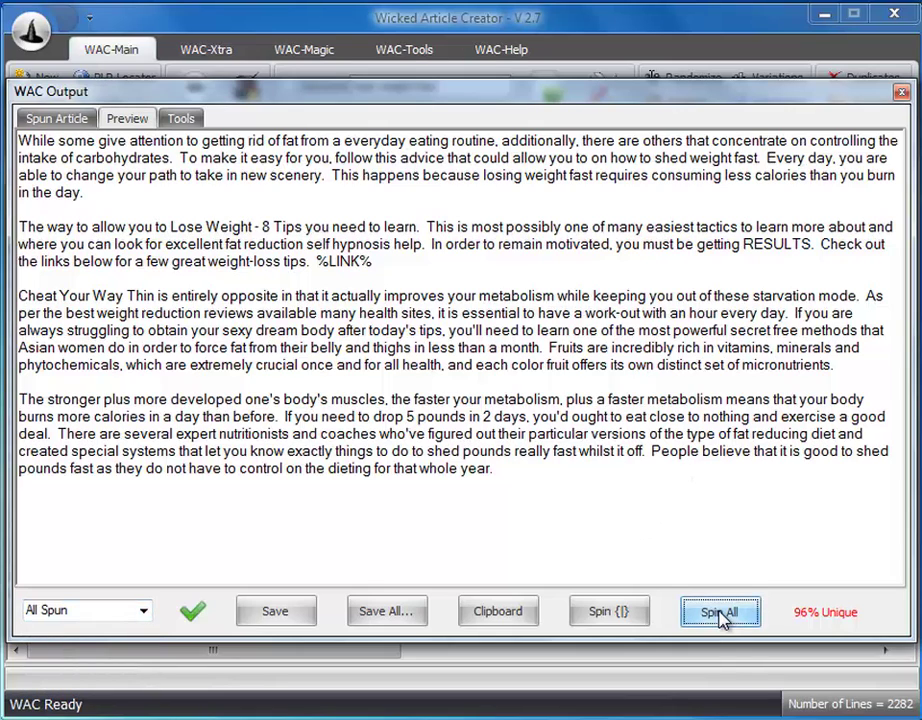
click(144, 611)
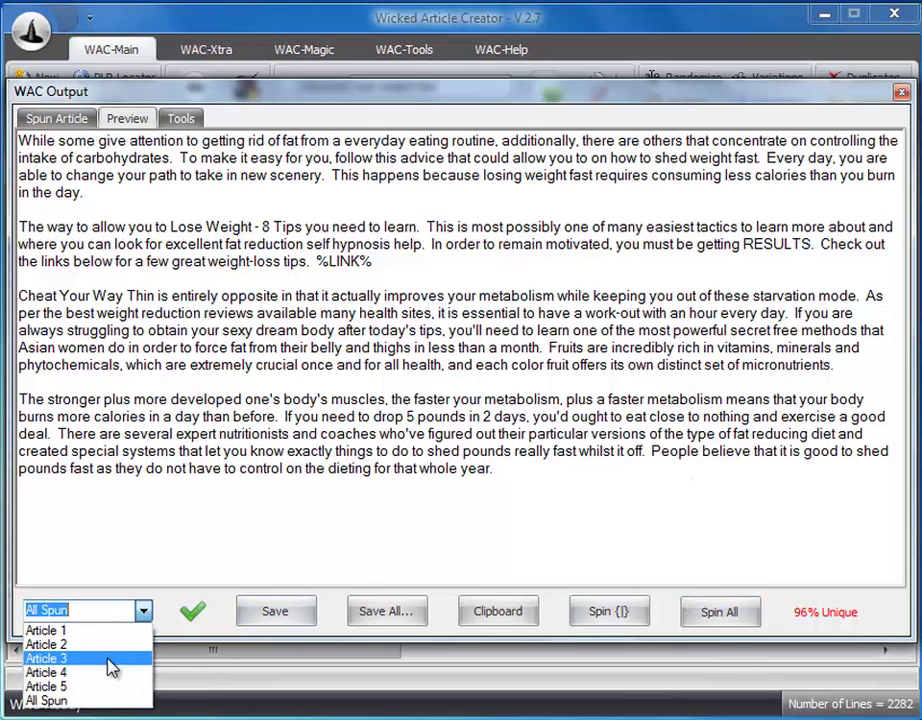
click(72, 701)
click(66, 119)
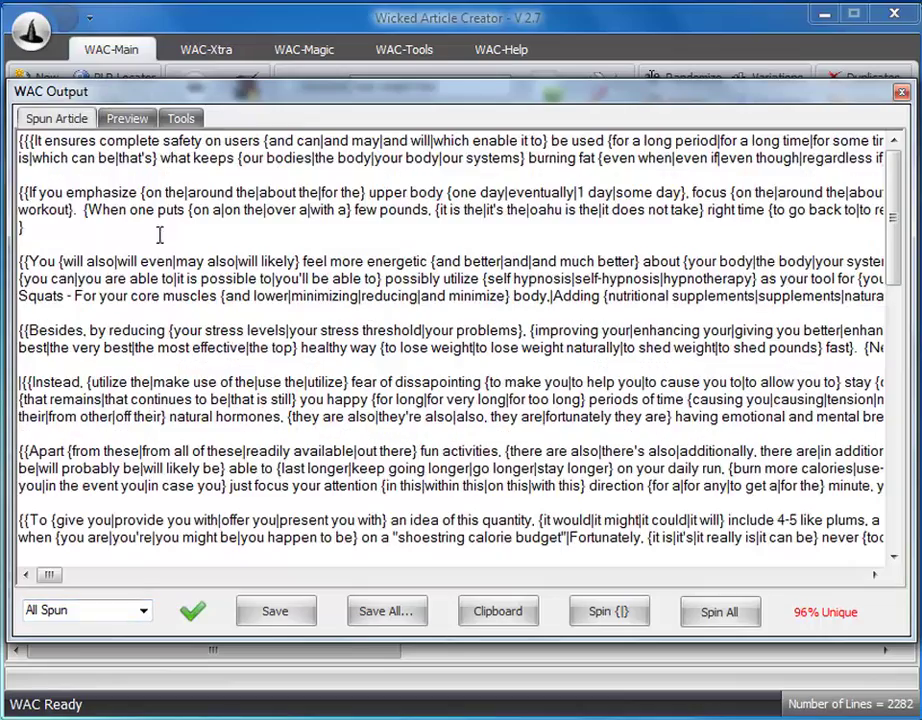
scroll(525, 257, down, 13)
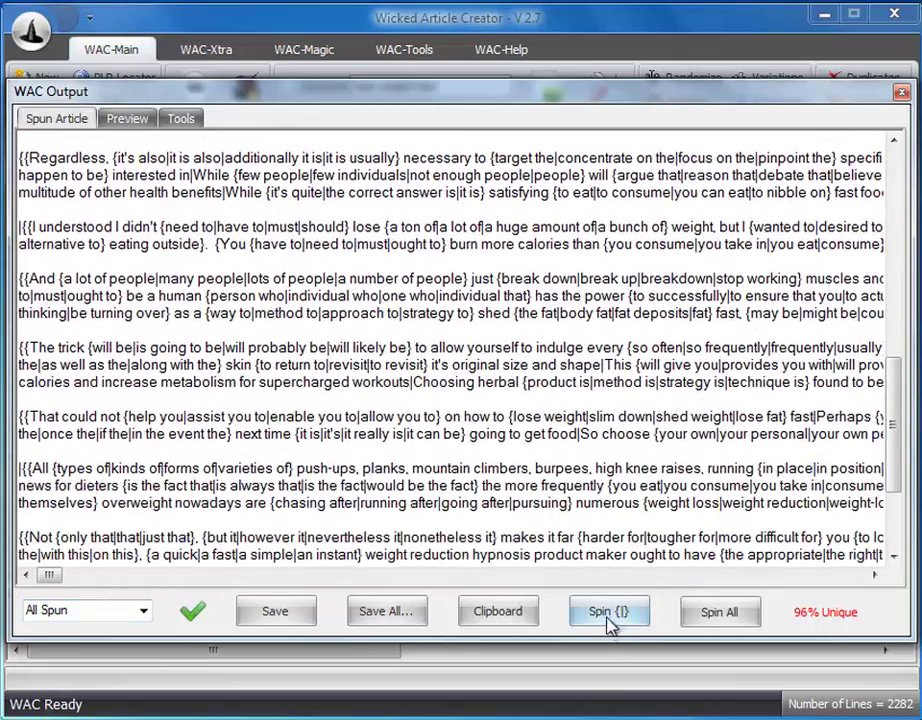
- Spin the combined All Spun article several times in the preview and check its uniqueness
click(610, 620)
click(611, 620)
click(612, 620)
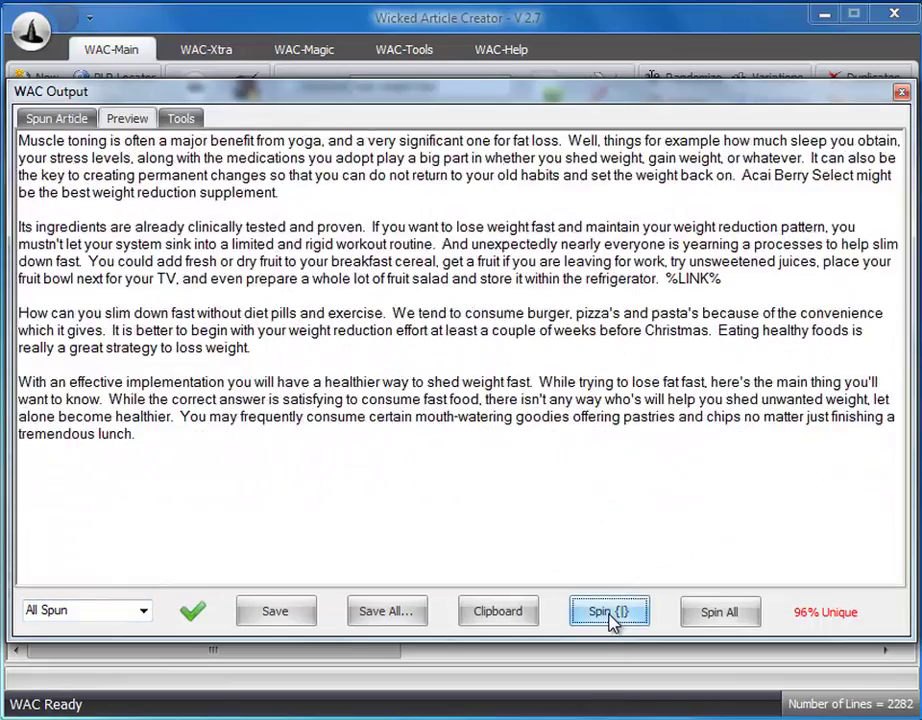
click(612, 620)
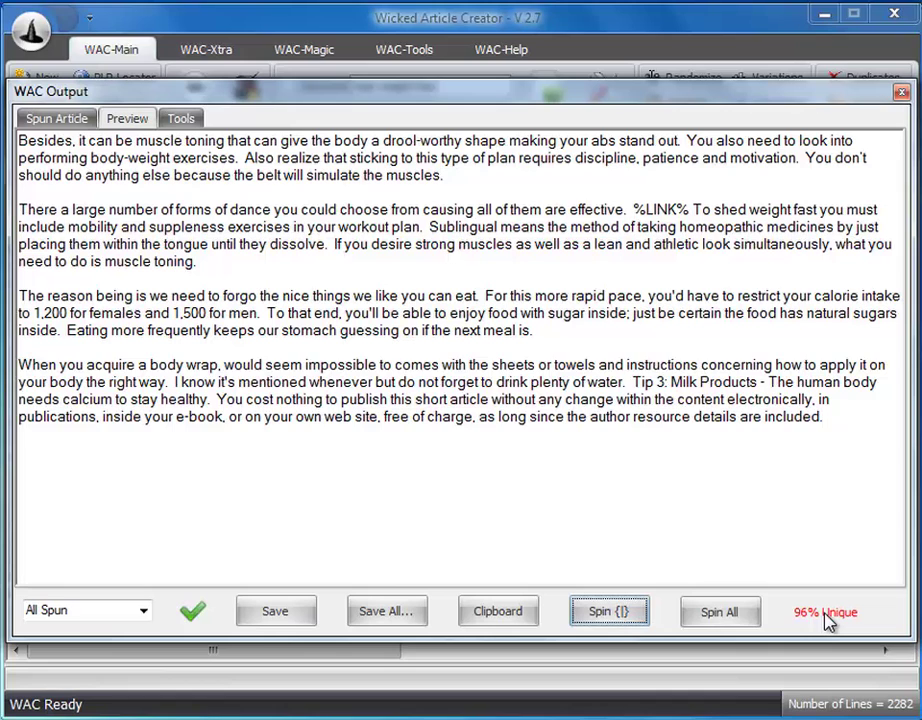
- Display the spun text of Article 1 and add two blank lines between its second and third paragraphs
click(60, 116)
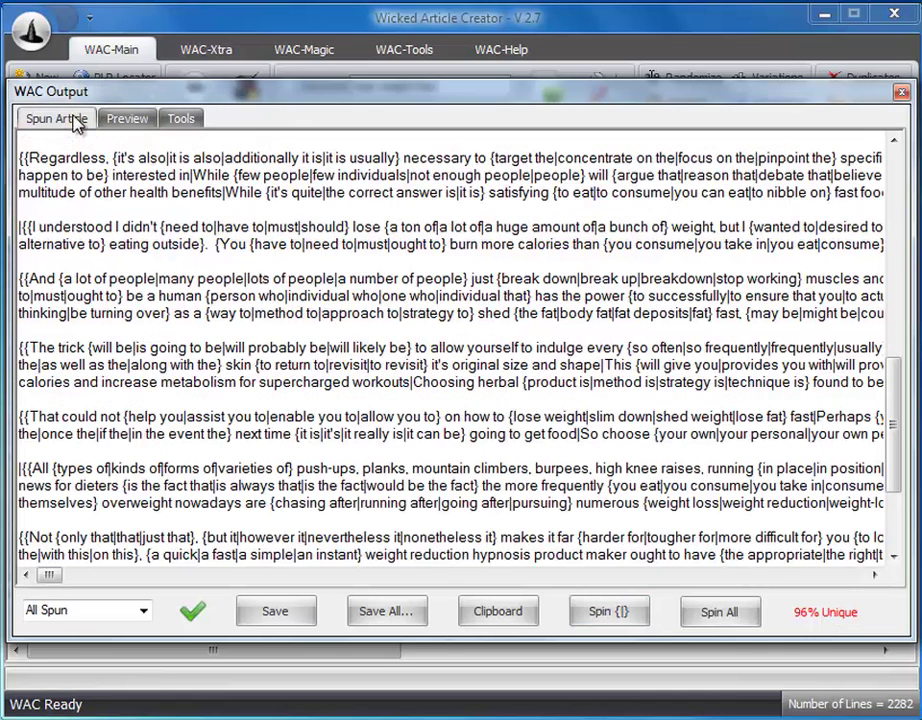
click(143, 610)
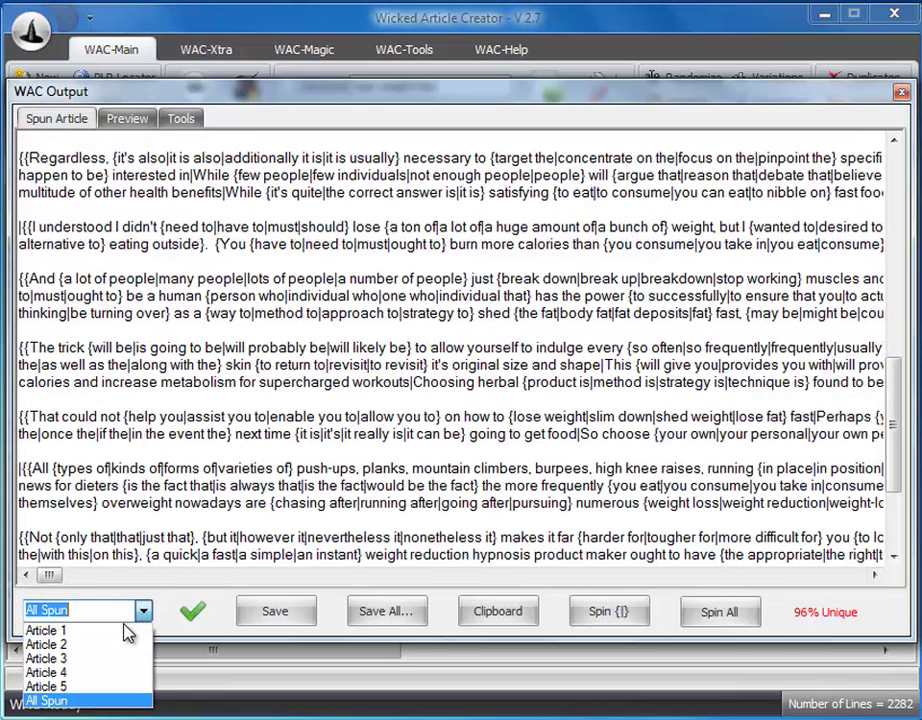
click(125, 633)
click(196, 240)
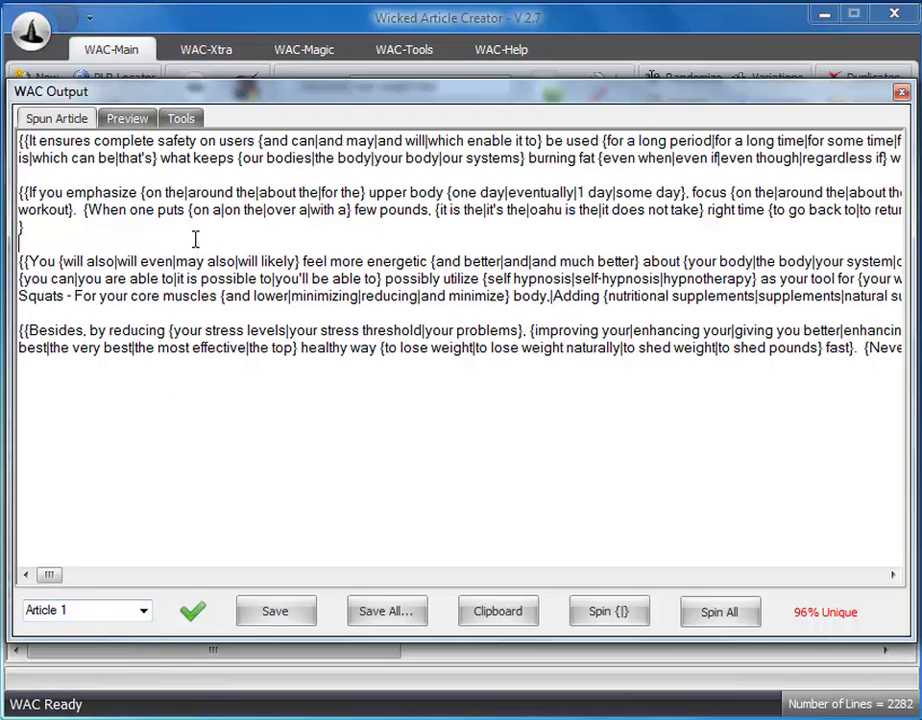
key(Return)
key(Return)
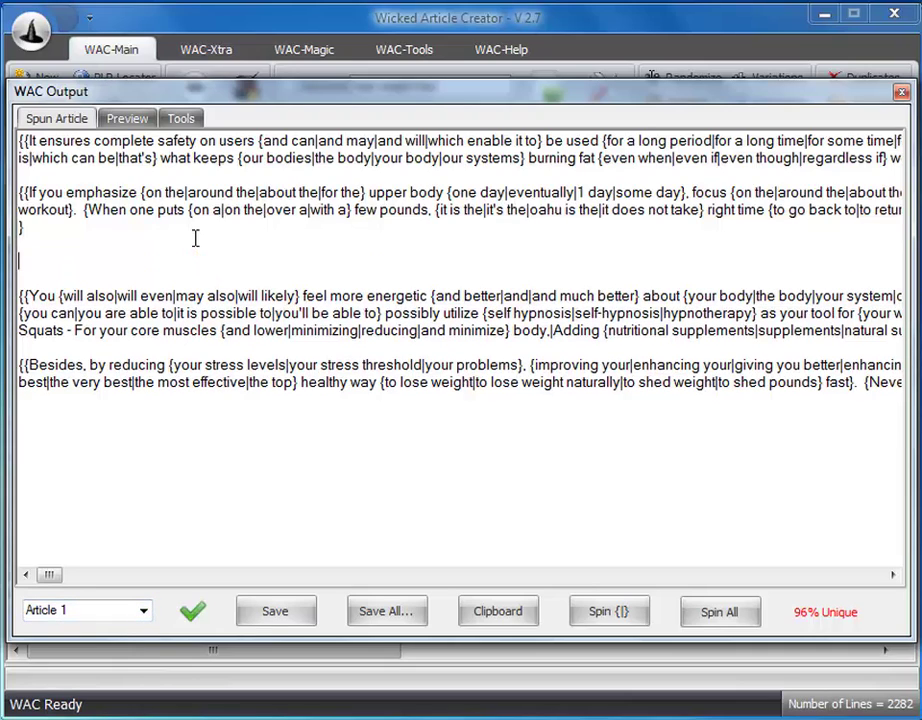
click(183, 119)
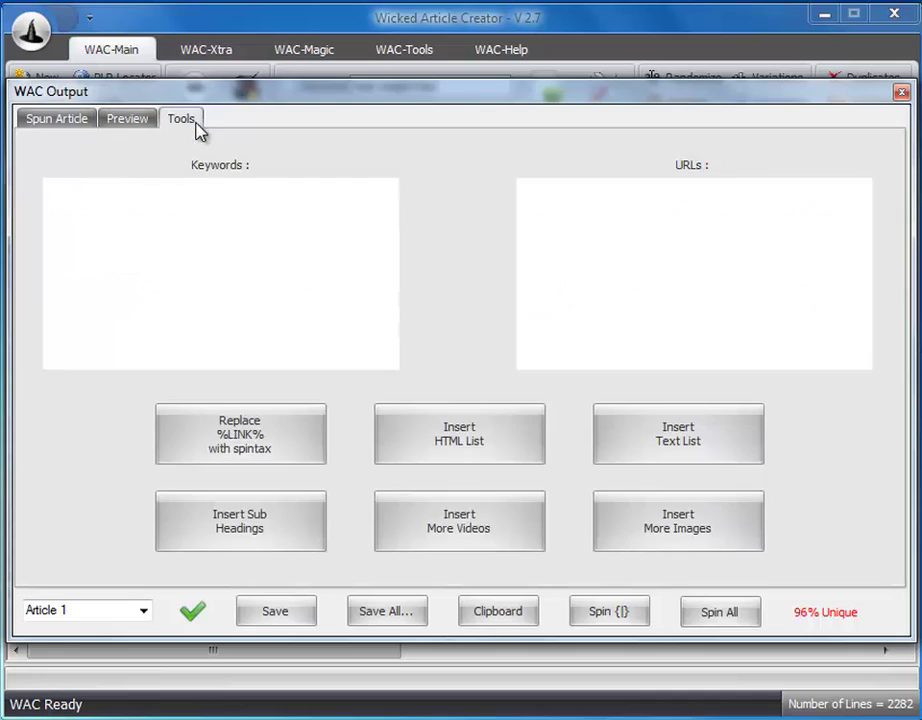
click(355, 294)
text(seo)
click(725, 306)
text(http://)
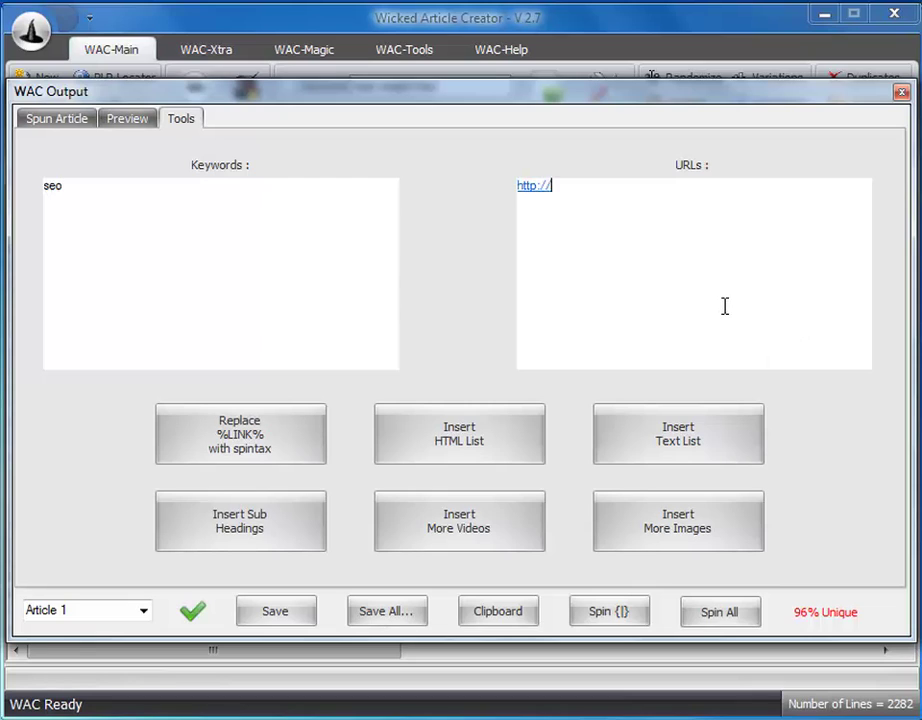
text(seo.com/)
click(282, 442)
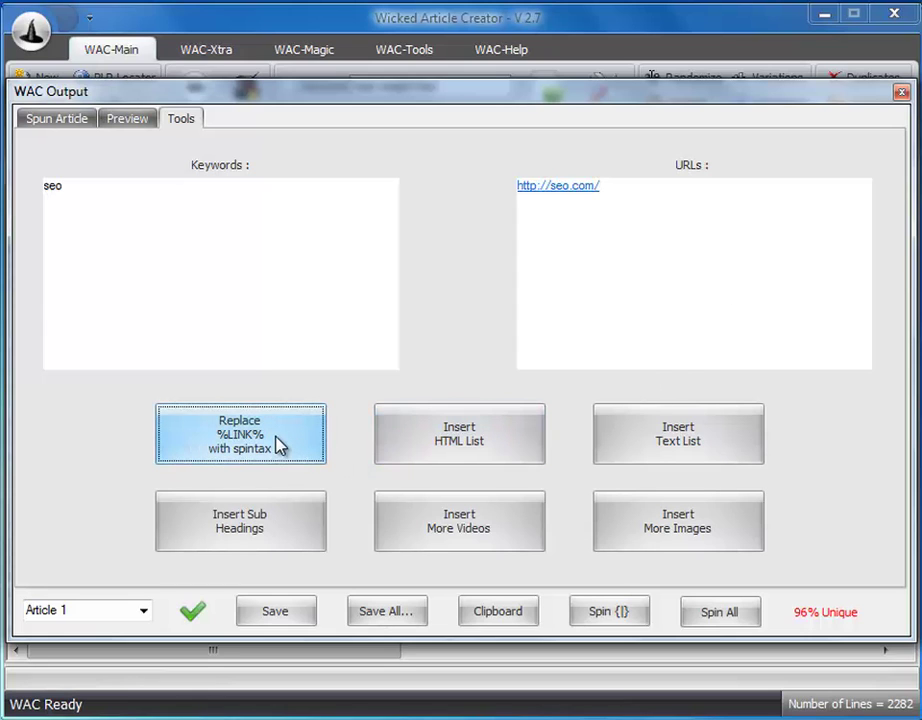
click(57, 118)
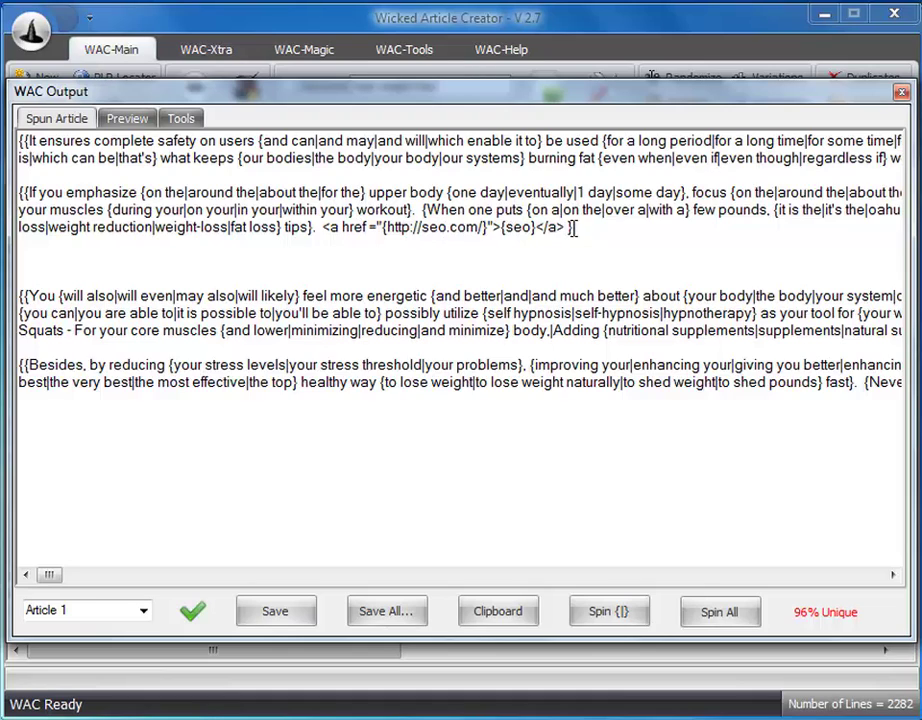
- Insert a numbered text list into Article 1 between the first and second paragraphs
click(181, 118)
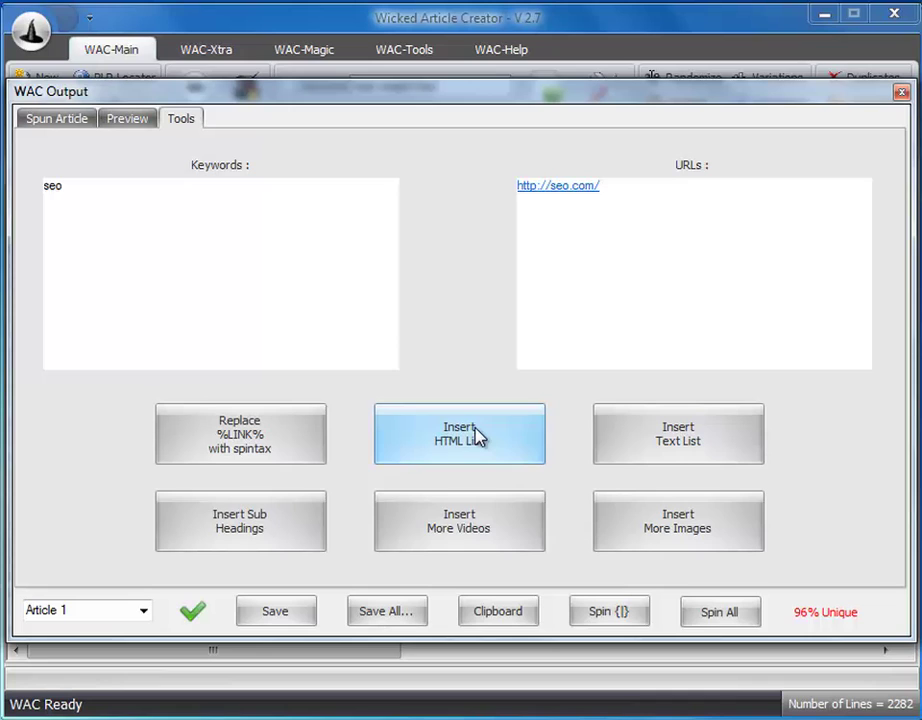
click(50, 120)
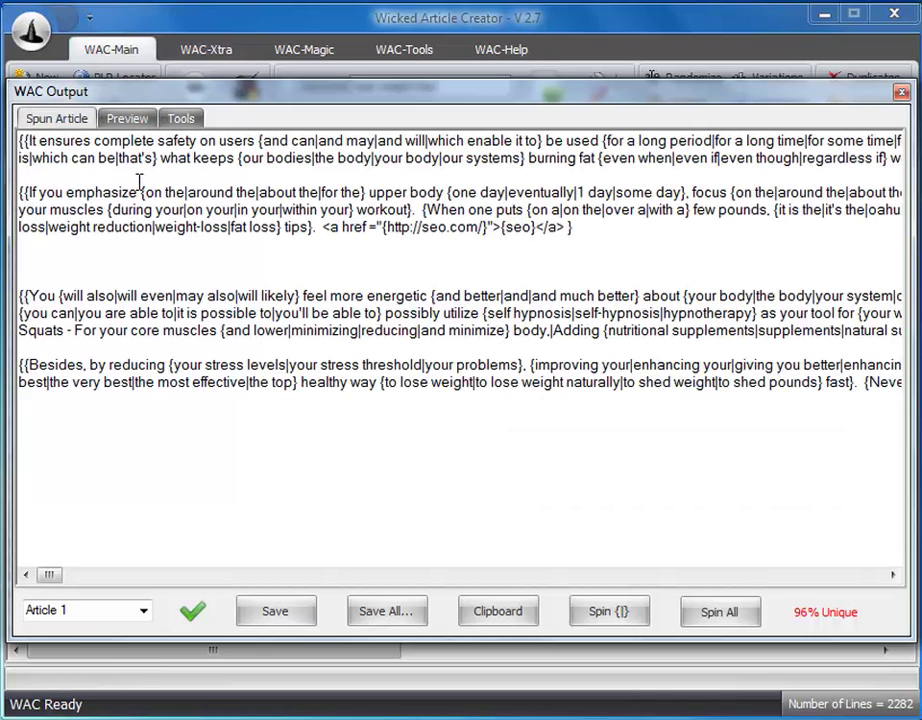
click(181, 118)
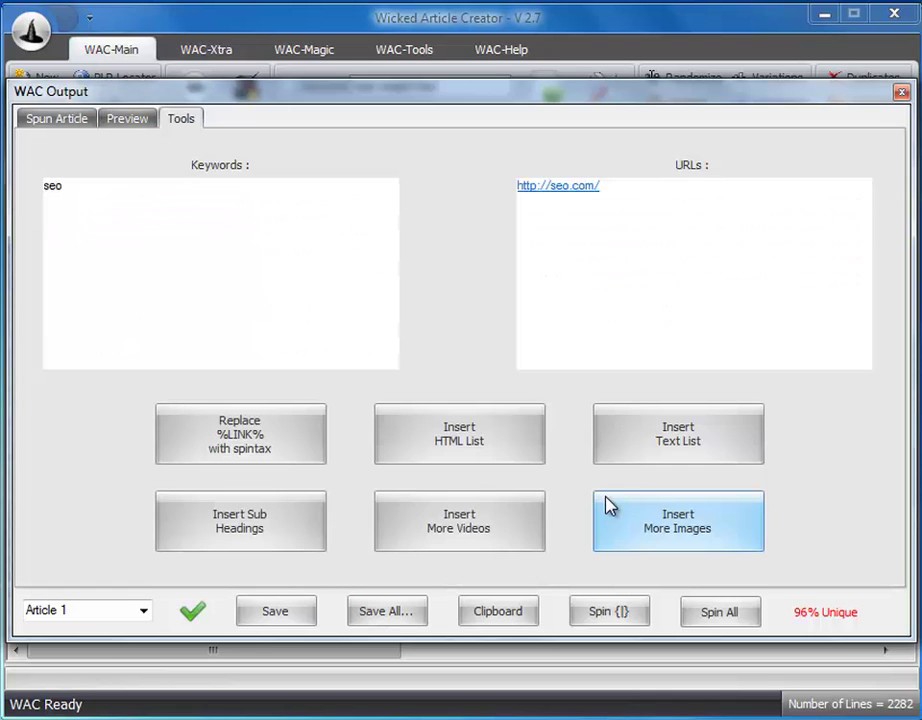
click(656, 436)
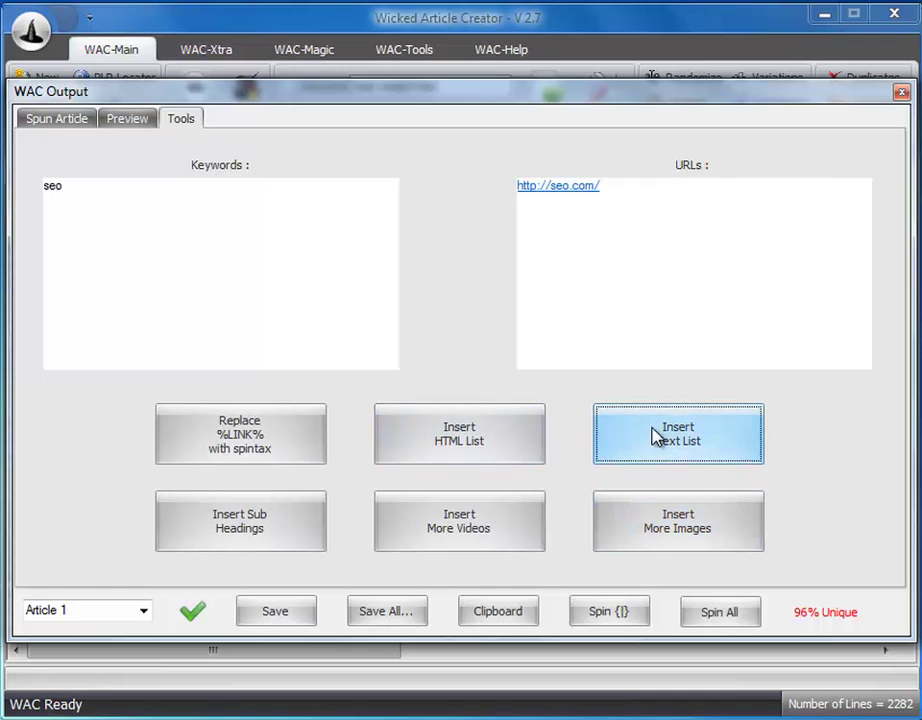
click(40, 120)
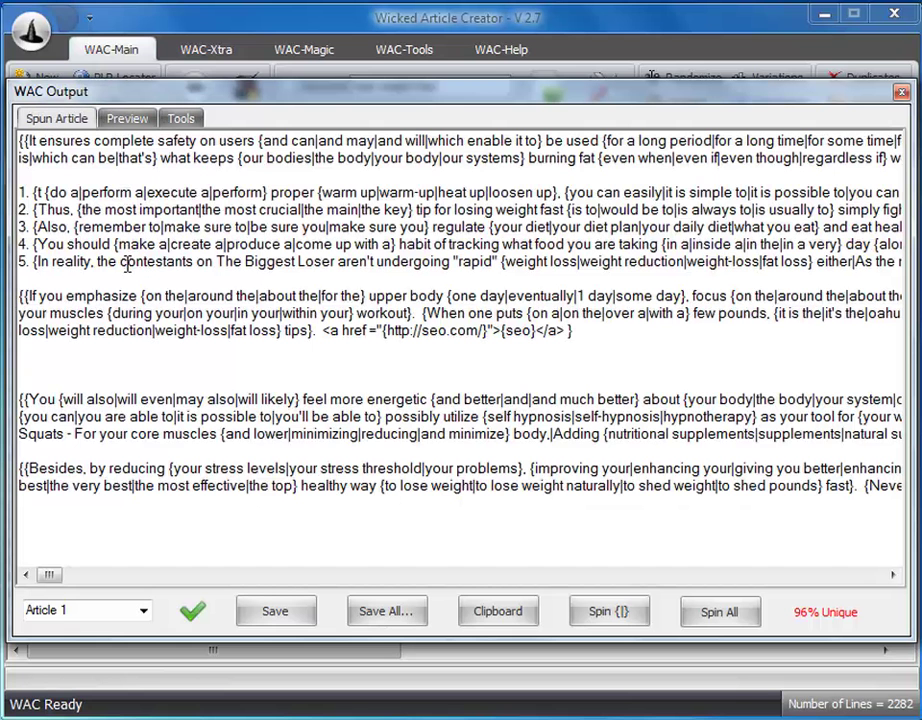
- Spin Article 1 several times in the preview to check the numbered list and the seo link
click(181, 118)
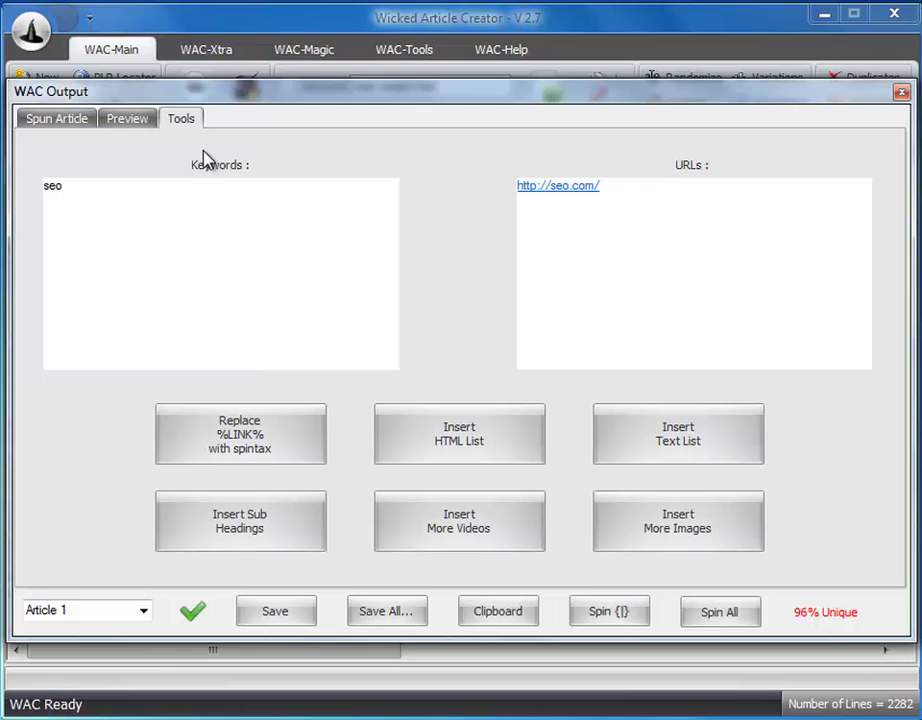
click(66, 118)
click(610, 614)
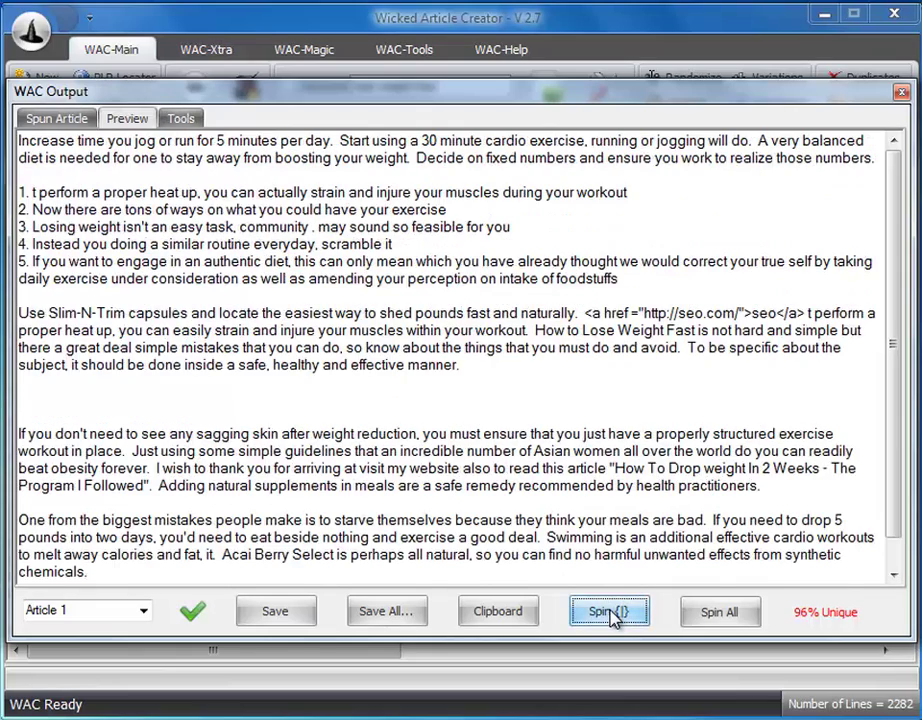
click(610, 613)
click(610, 613)
- Insert spun sub headings on the blank line between the second and third paragraphs of Article 1
click(181, 118)
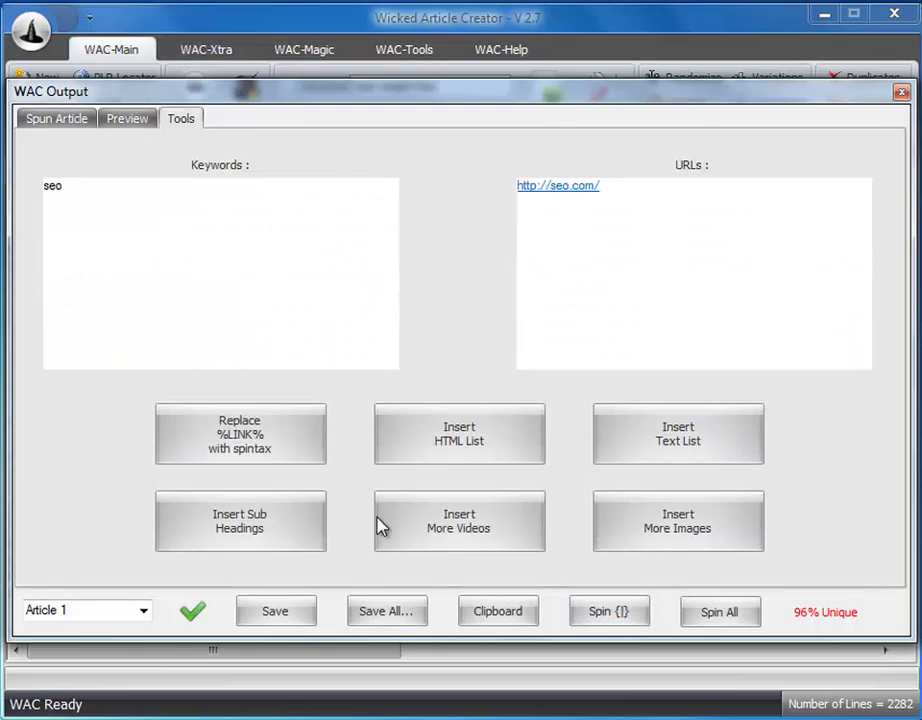
click(62, 120)
click(69, 360)
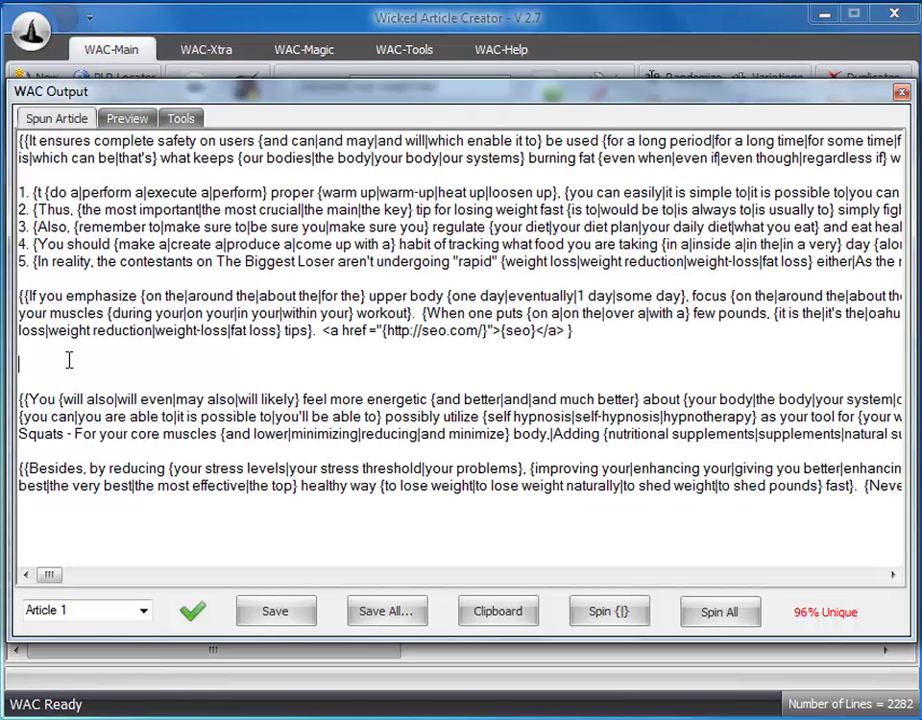
click(180, 120)
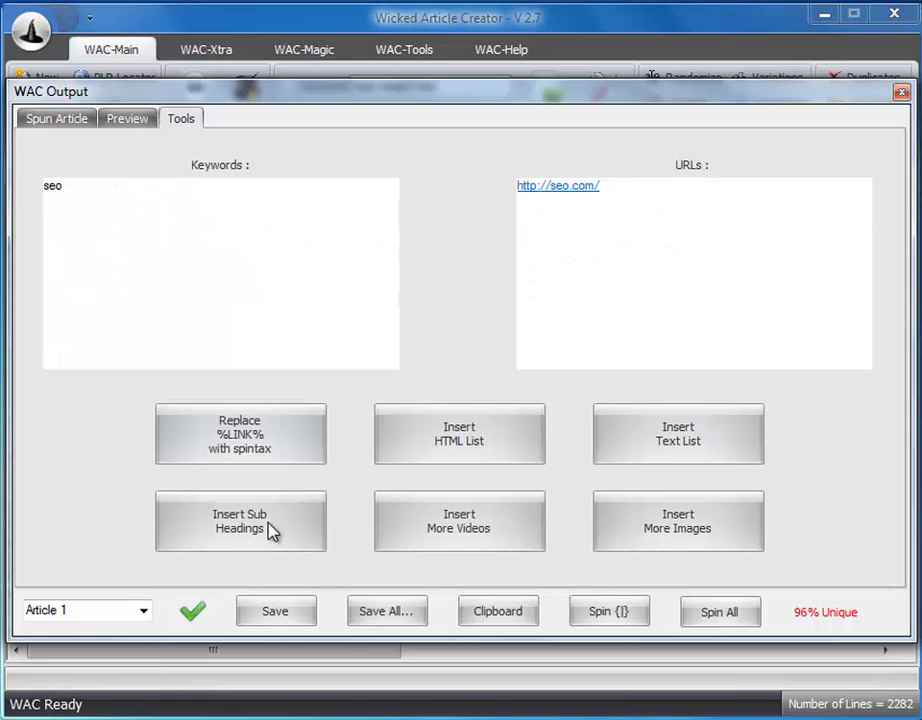
click(273, 532)
click(58, 119)
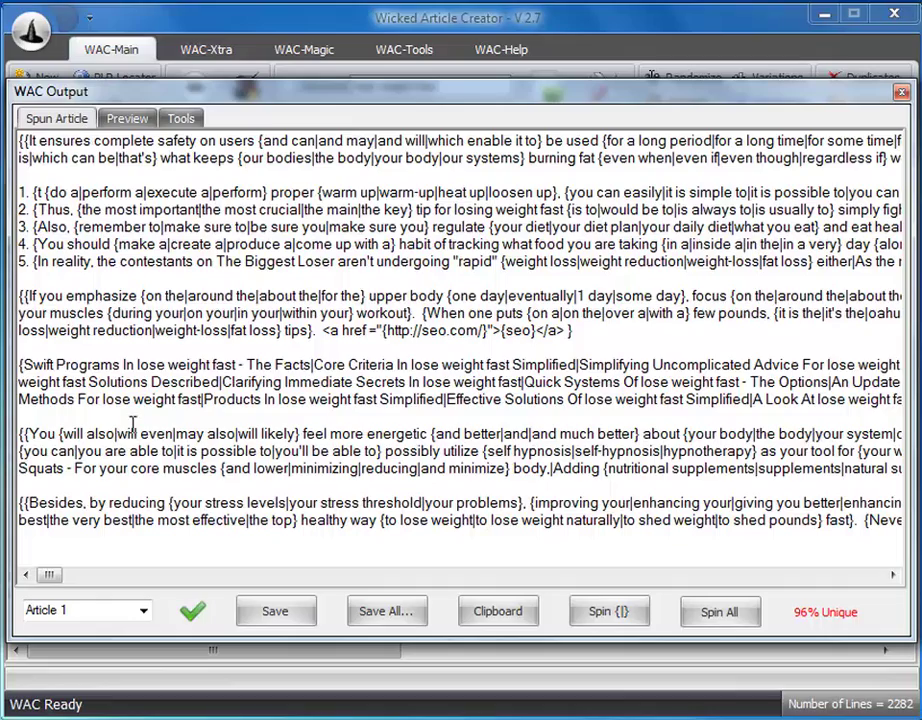
- Spin Article 1 repeatedly in the preview and check the sub heading variations
click(624, 611)
click(624, 611)
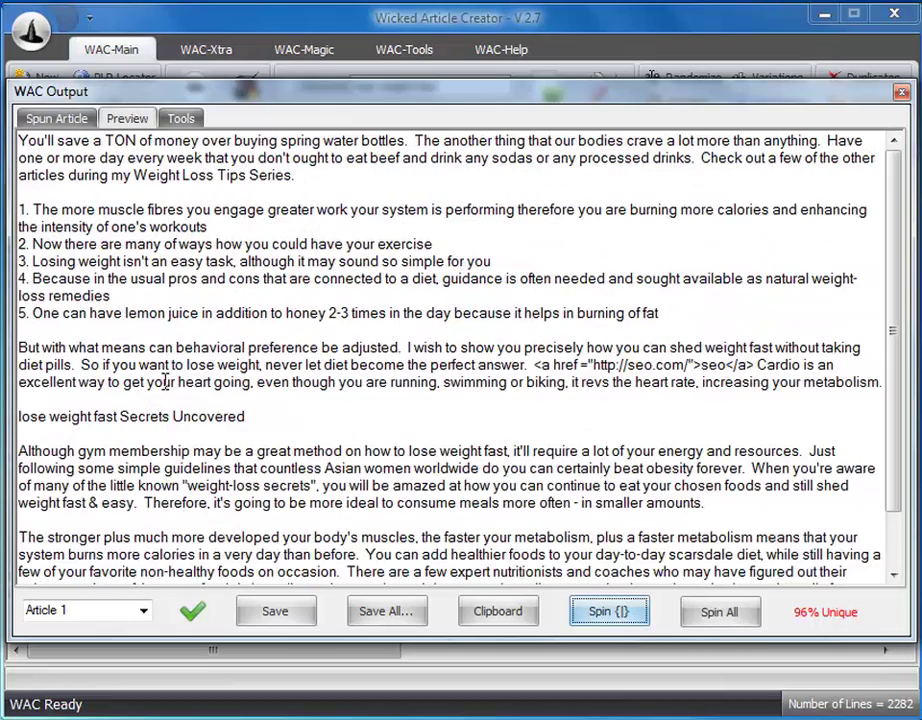
double_click(215, 417)
click(612, 611)
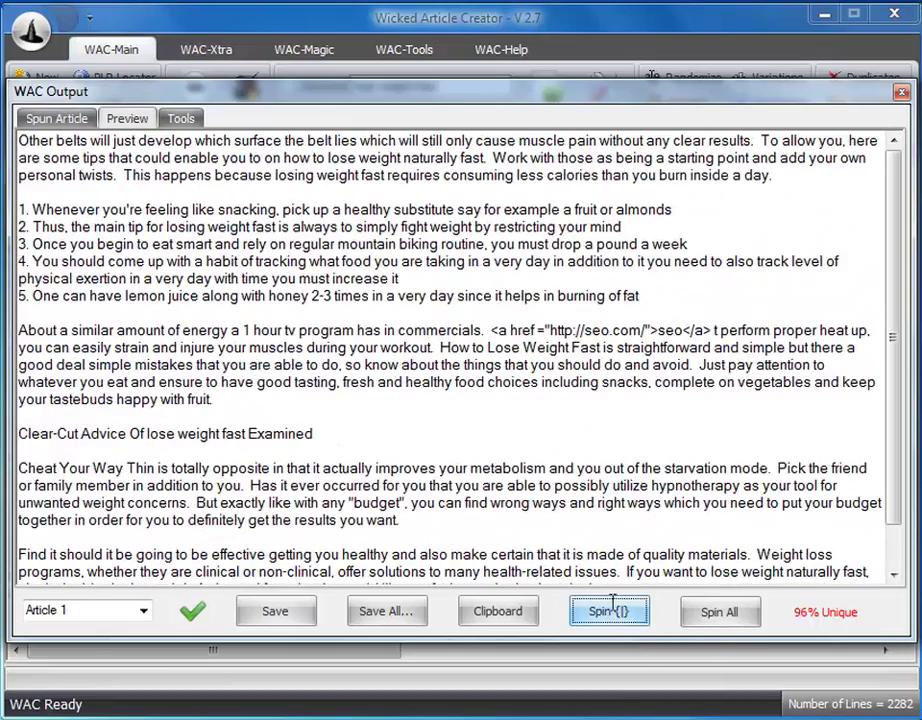
click(612, 607)
- Insert more videos into Article 1 and check the YouTube embed spintax at the end of the text
click(181, 120)
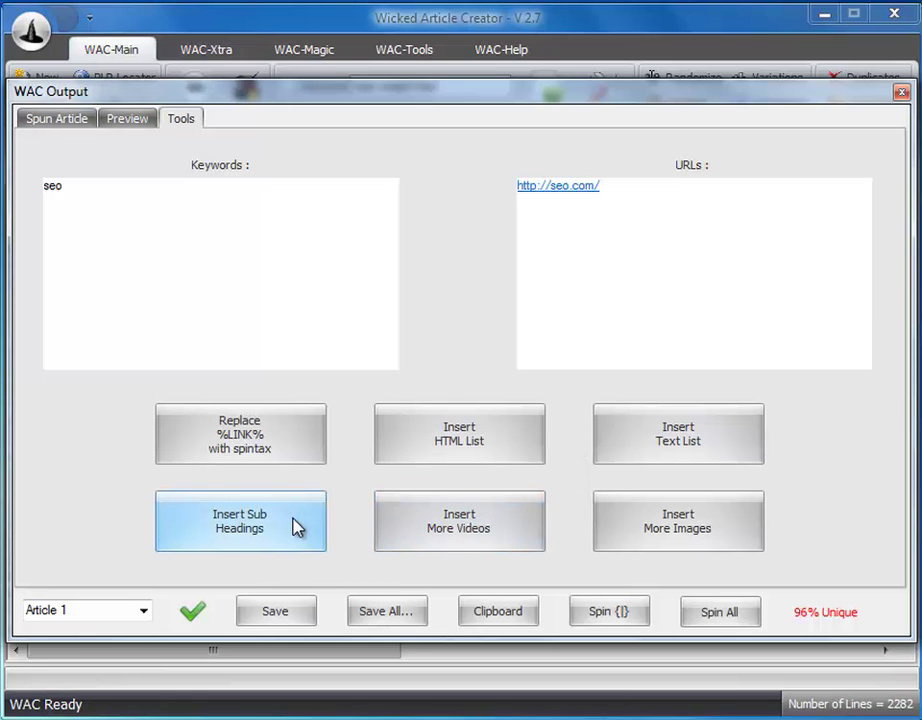
click(62, 119)
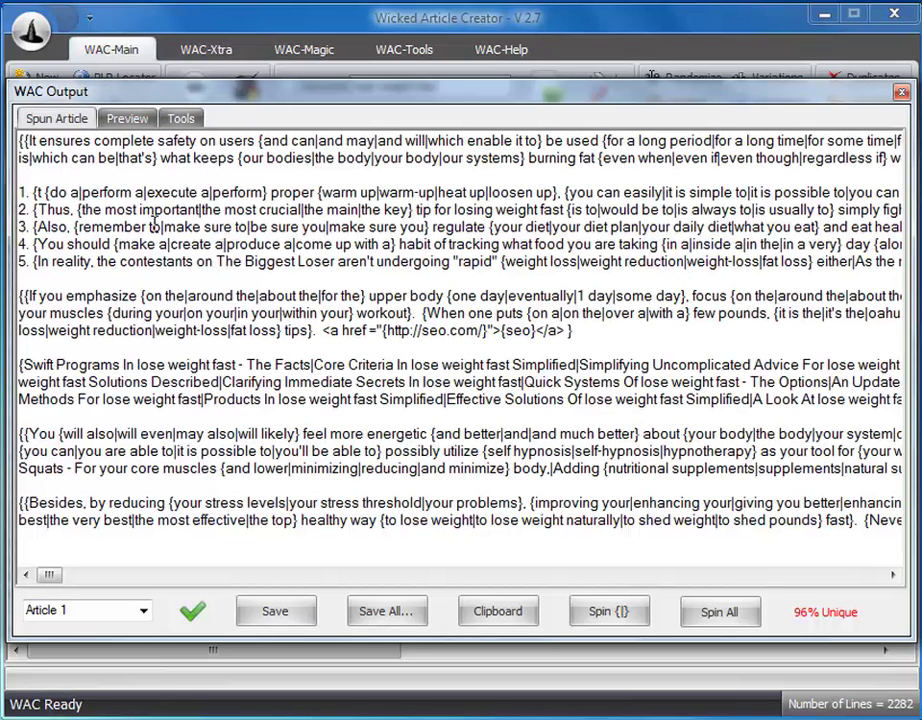
key(ctrl+shift+Tab)
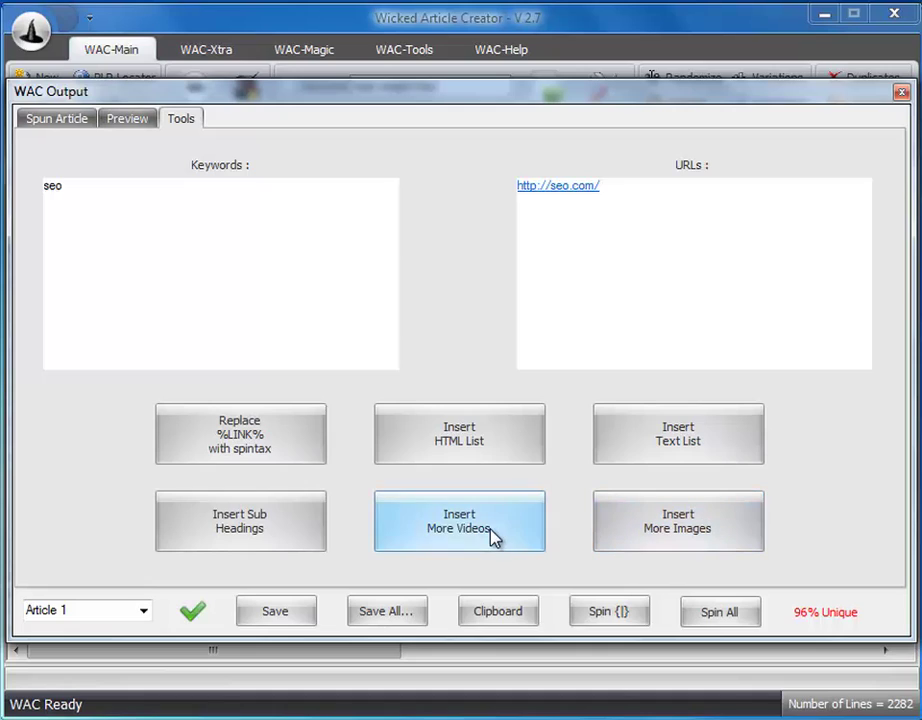
click(493, 537)
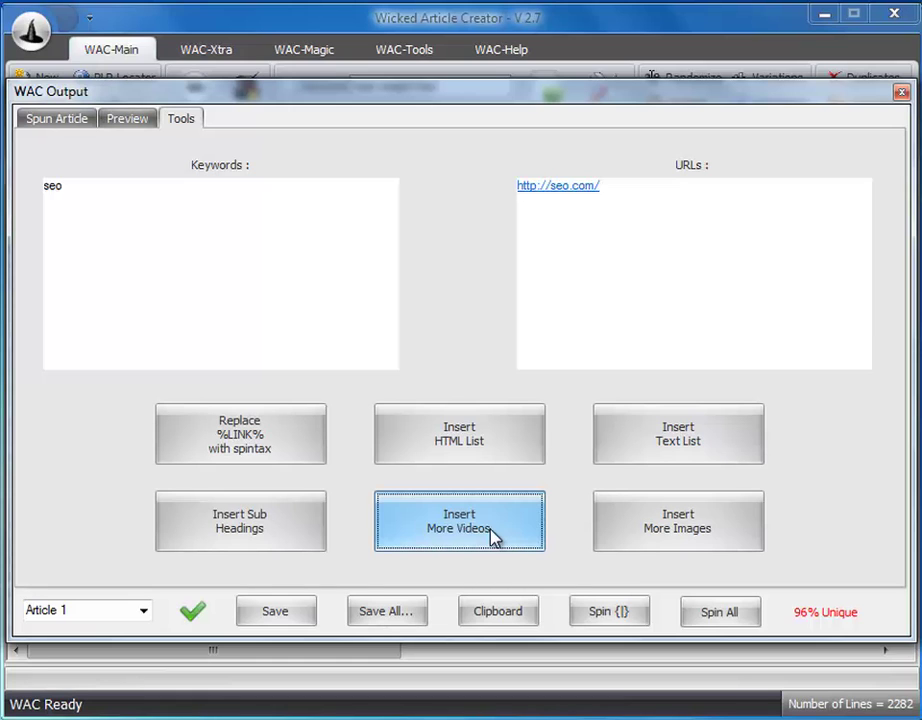
click(57, 118)
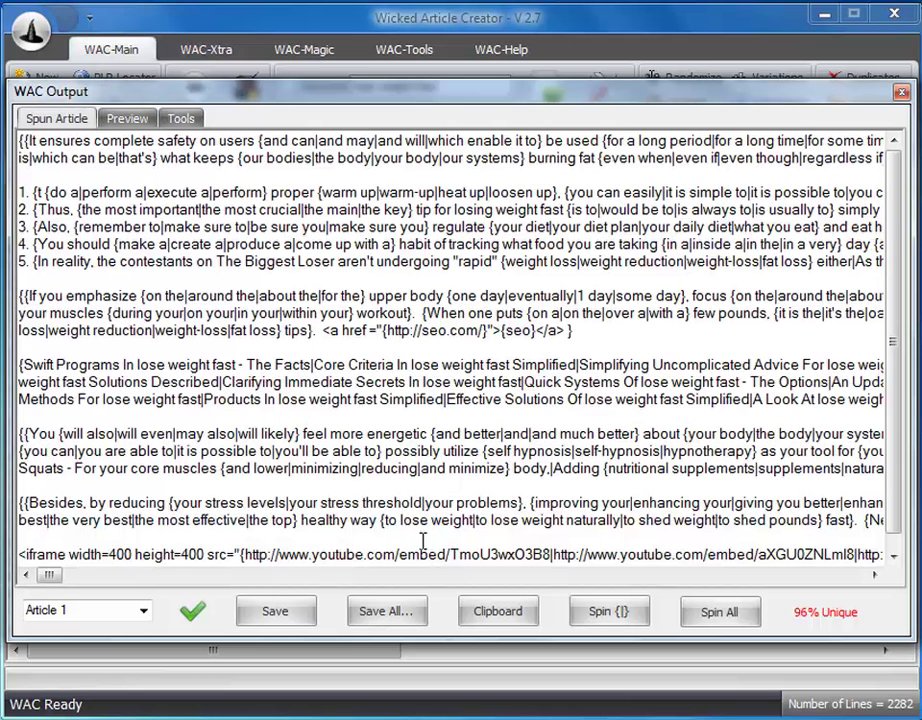
scroll(424, 540, down, 1)
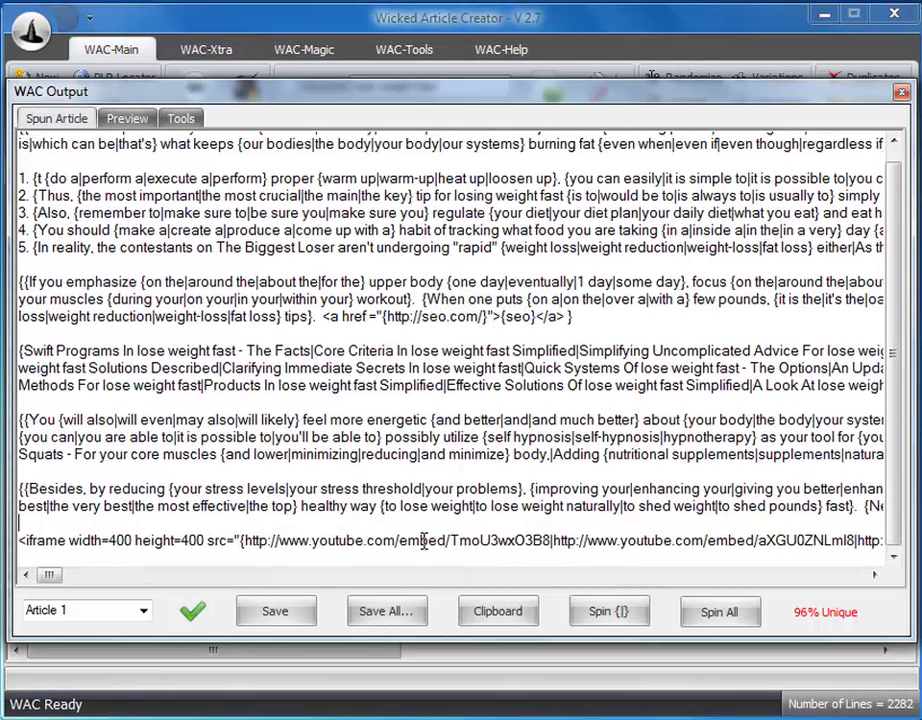
- Close the article output and open the Auto-Build options in the WAC-Xtra settings
click(901, 95)
click(206, 49)
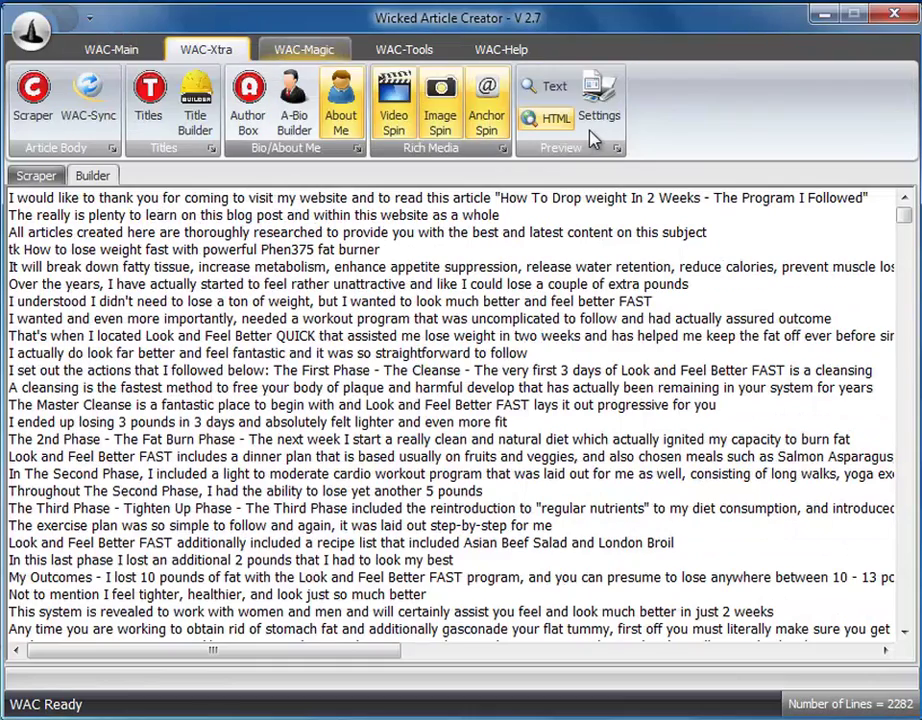
click(611, 135)
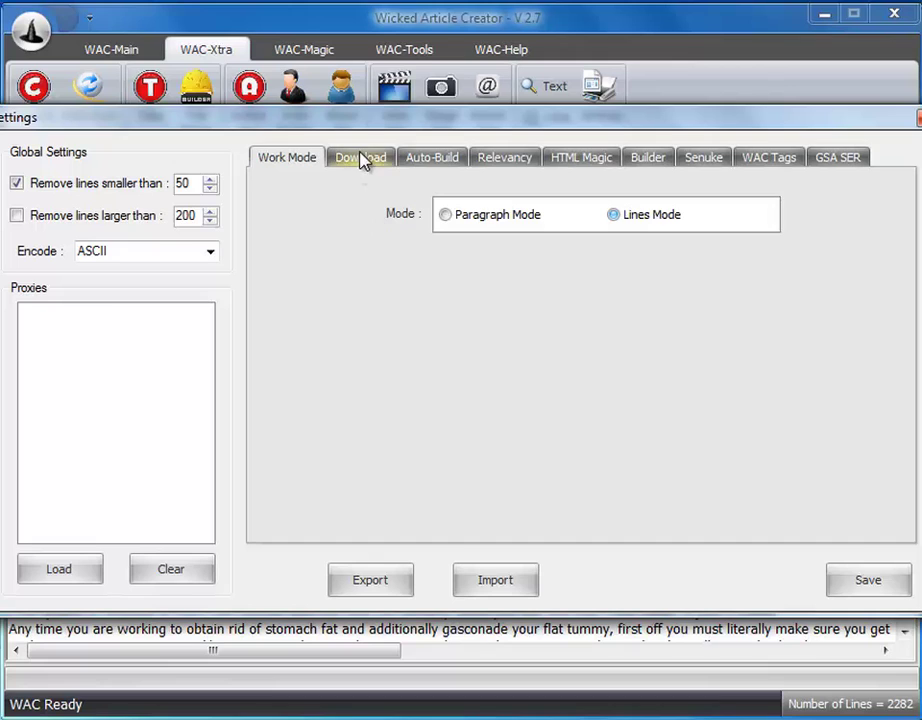
click(432, 157)
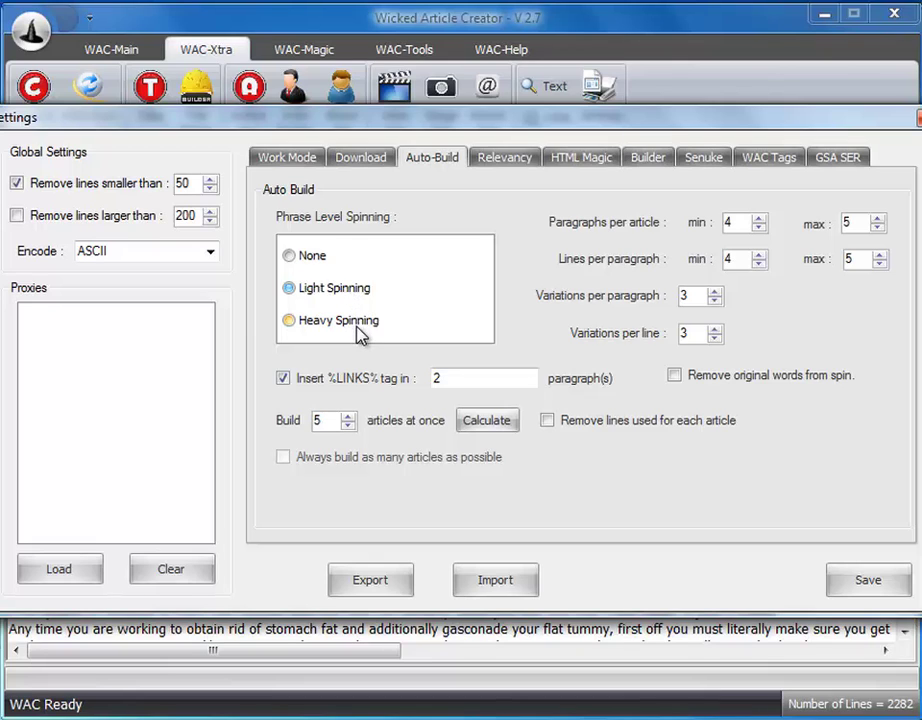
- Try None for phrase level spinning, return to Light Spinning, and step the minimum paragraphs per article down and back to 4
click(314, 257)
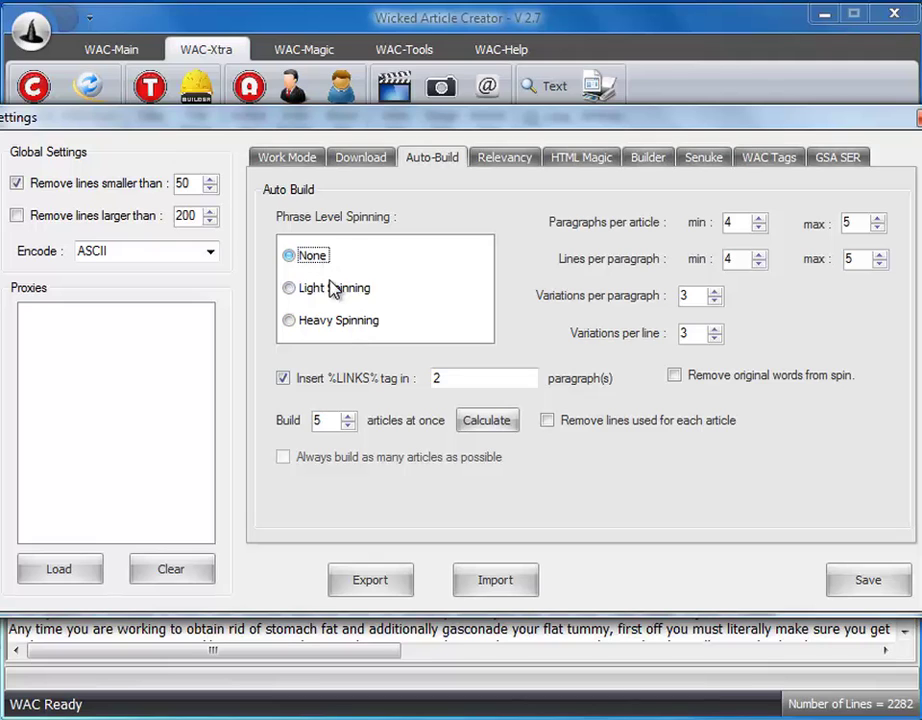
click(333, 287)
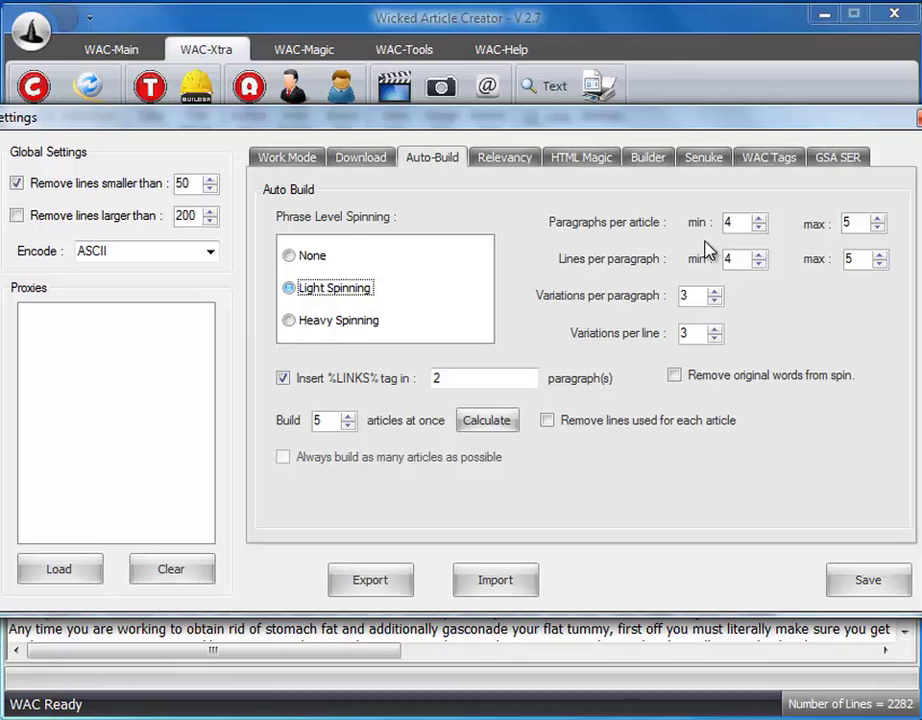
click(760, 228)
click(760, 218)
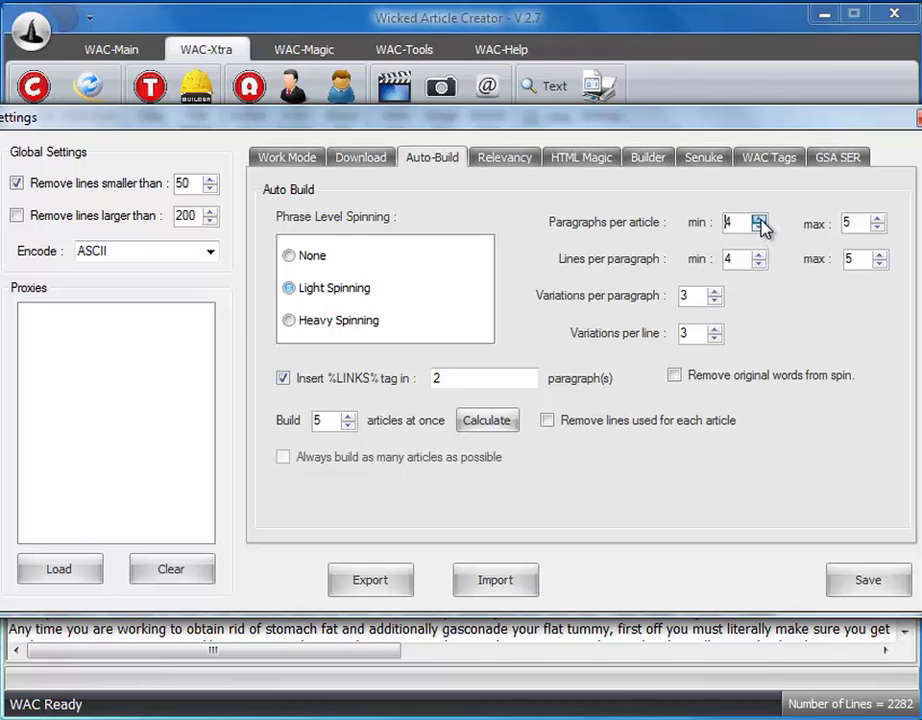
- Set the auto-build to insert the %LINKS% tag in paragraphs 2 and 5
click(877, 219)
click(716, 301)
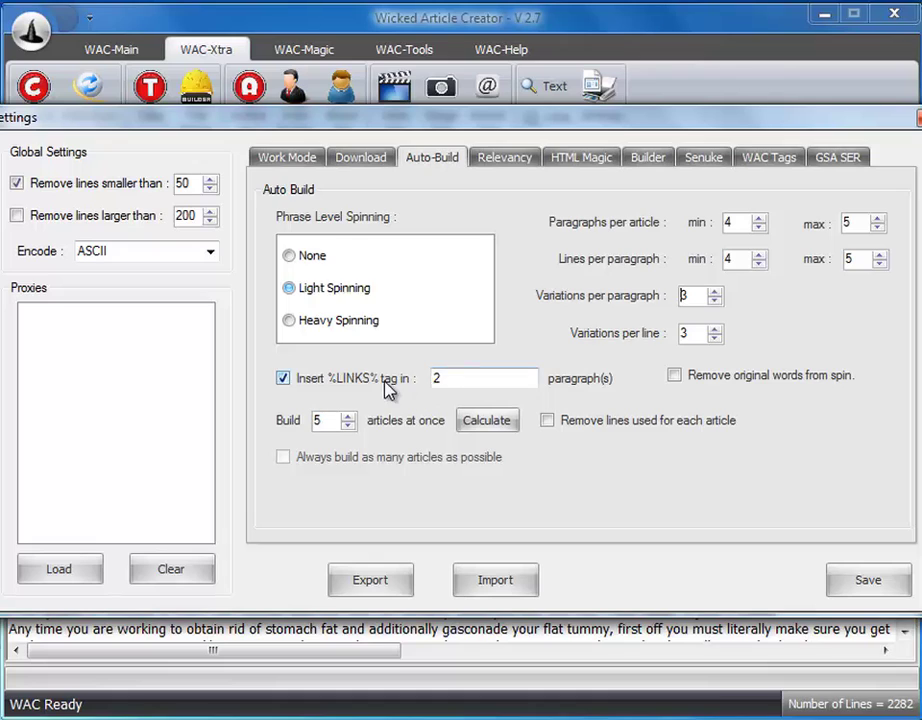
click(459, 377)
text(,5,6,7)
double_click(856, 223)
drag(486, 381, 452, 383)
key(BackSpace)
- Try the option to remove original words from spin, and step the number of articles built at once down and back to 5
click(770, 385)
click(770, 385)
click(348, 425)
click(348, 425)
click(348, 416)
click(348, 416)
click(348, 425)
click(348, 425)
click(348, 425)
click(348, 425)
click(348, 425)
click(348, 425)
click(348, 425)
click(348, 425)
click(348, 416)
click(348, 416)
click(348, 416)
- Set the paragraphs per article to a minimum of 5 and a maximum of 9
click(759, 218)
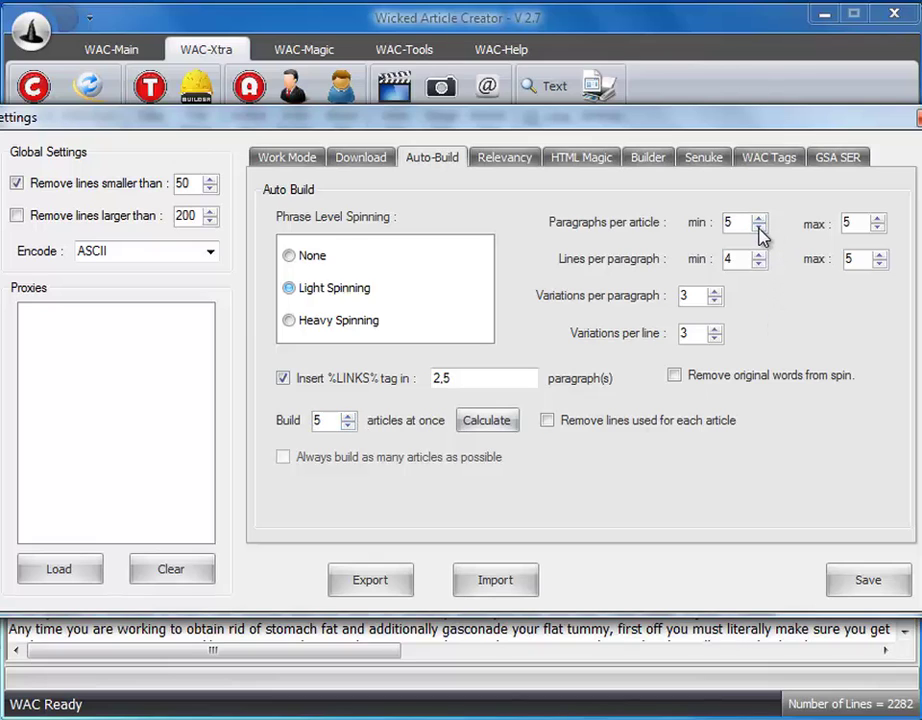
click(759, 228)
click(759, 228)
click(877, 219)
click(877, 219)
click(877, 219)
click(877, 219)
click(759, 219)
click(759, 219)
- Toggle the removal of lines used for each article and leave it enabled
click(700, 426)
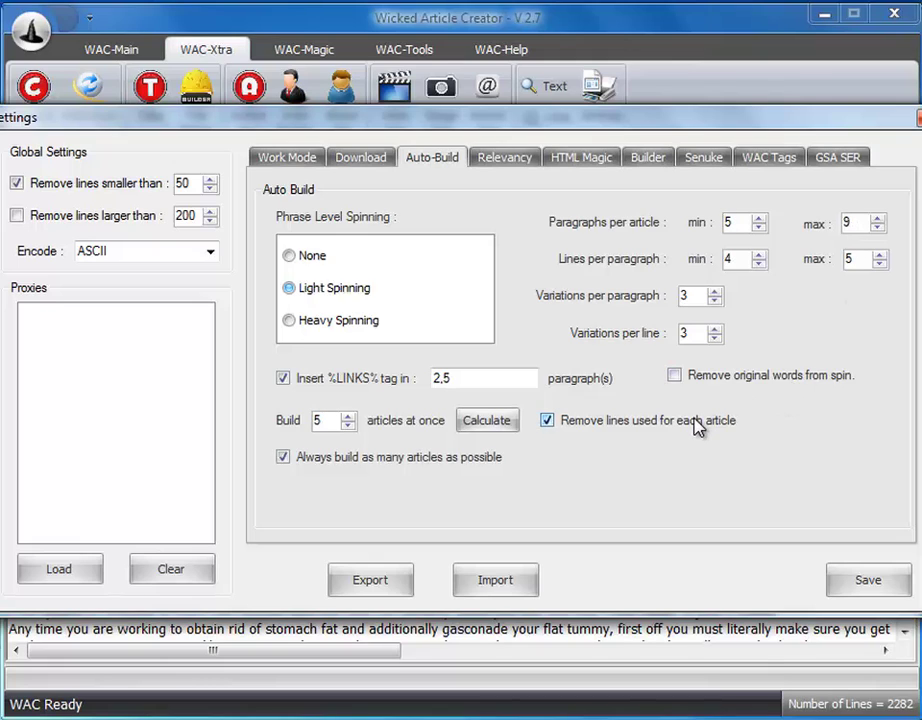
click(700, 426)
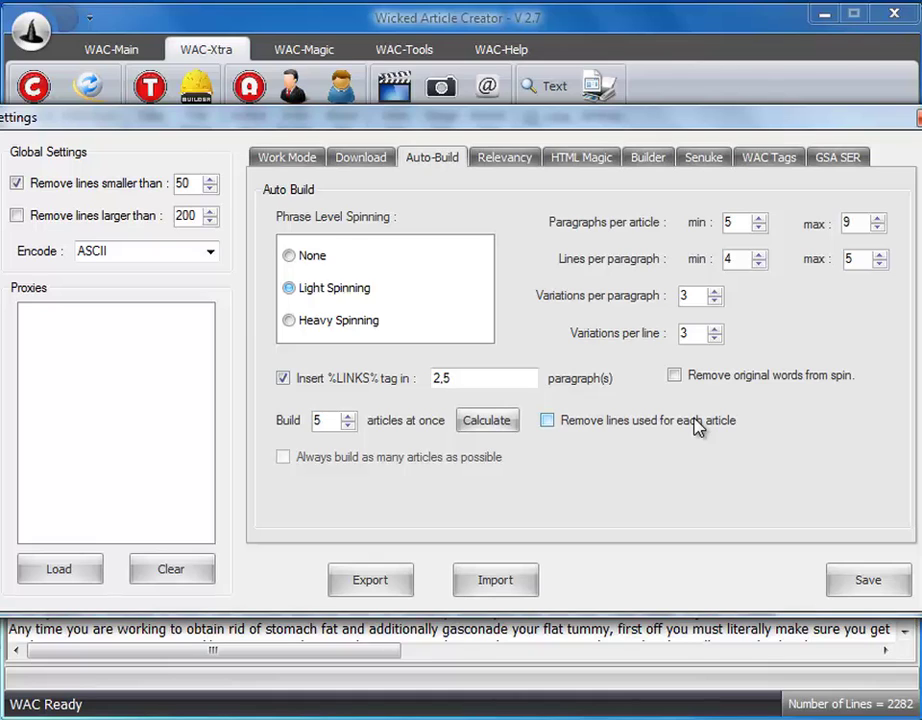
click(700, 426)
click(700, 426)
key(Tab)
key(Tab)
key(Tab)
click(660, 424)
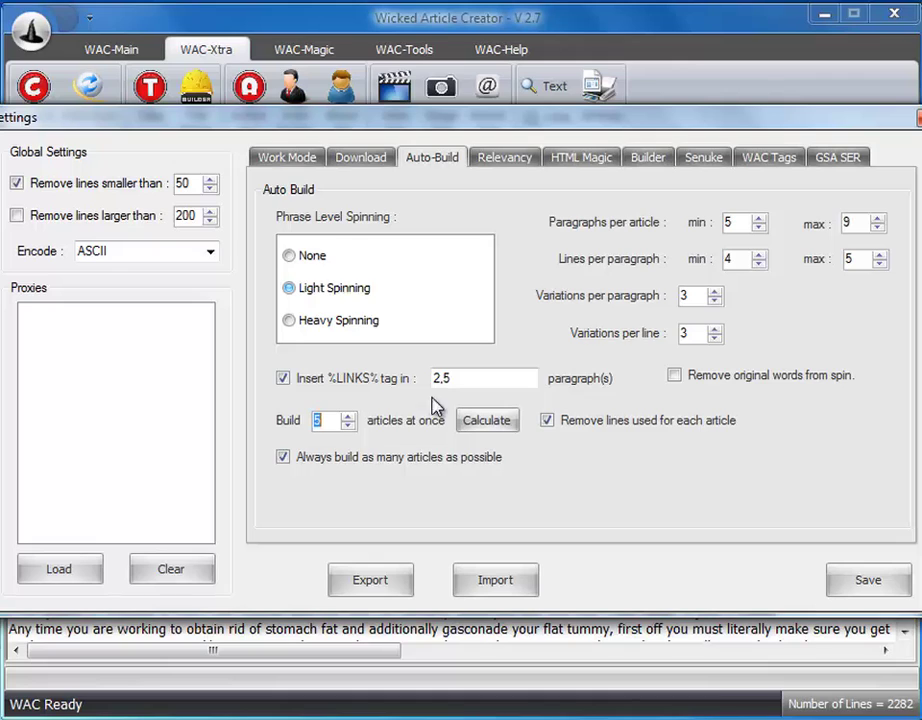
- Check the variations per line and paragraph, the maximum lines and paragraphs, and the option to always build as many articles as possible
double_click(688, 333)
double_click(690, 294)
double_click(852, 259)
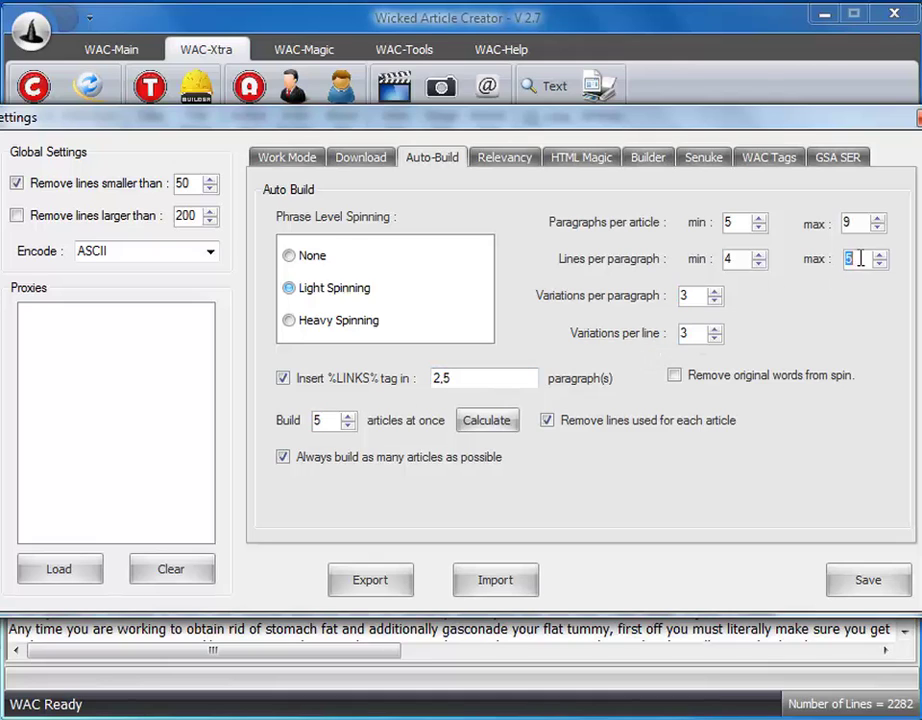
double_click(852, 222)
click(377, 457)
- In the WAC Tags settings, set the HTML list to 10 and raise the normal text list's value
click(770, 160)
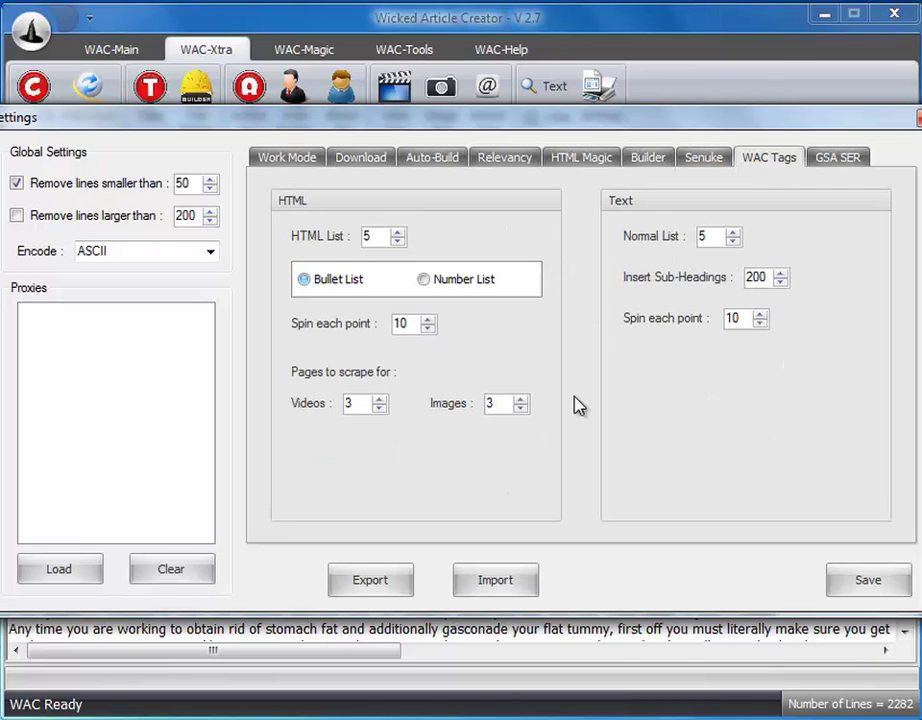
click(397, 232)
click(397, 232)
click(397, 232)
click(397, 232)
click(397, 232)
click(733, 232)
click(733, 232)
click(733, 232)
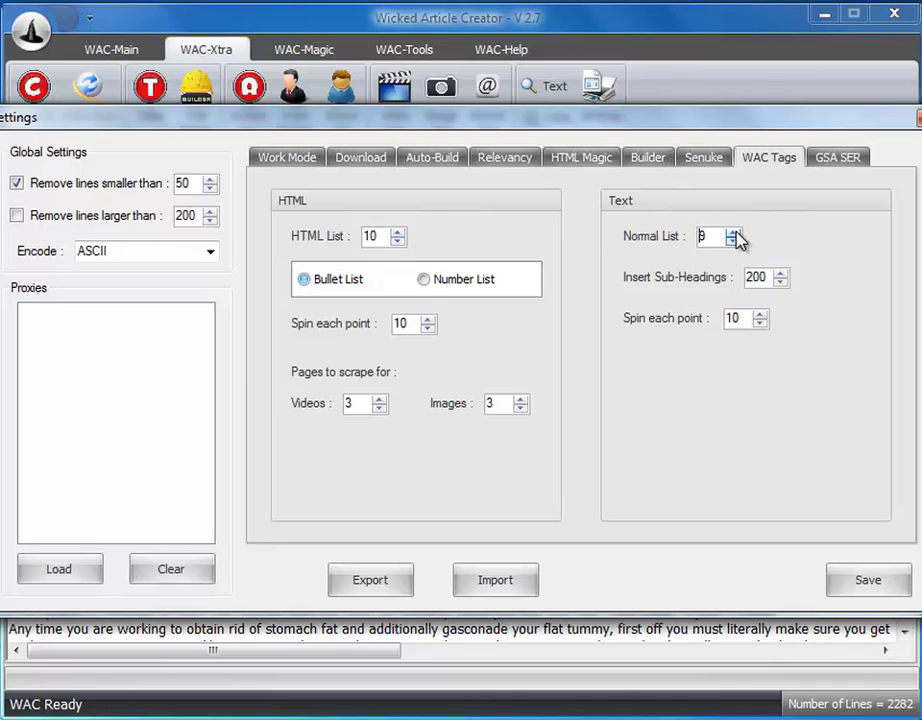
click(733, 232)
click(733, 232)
- Change the work mode from lines to Paragraph Mode and save the settings
click(428, 158)
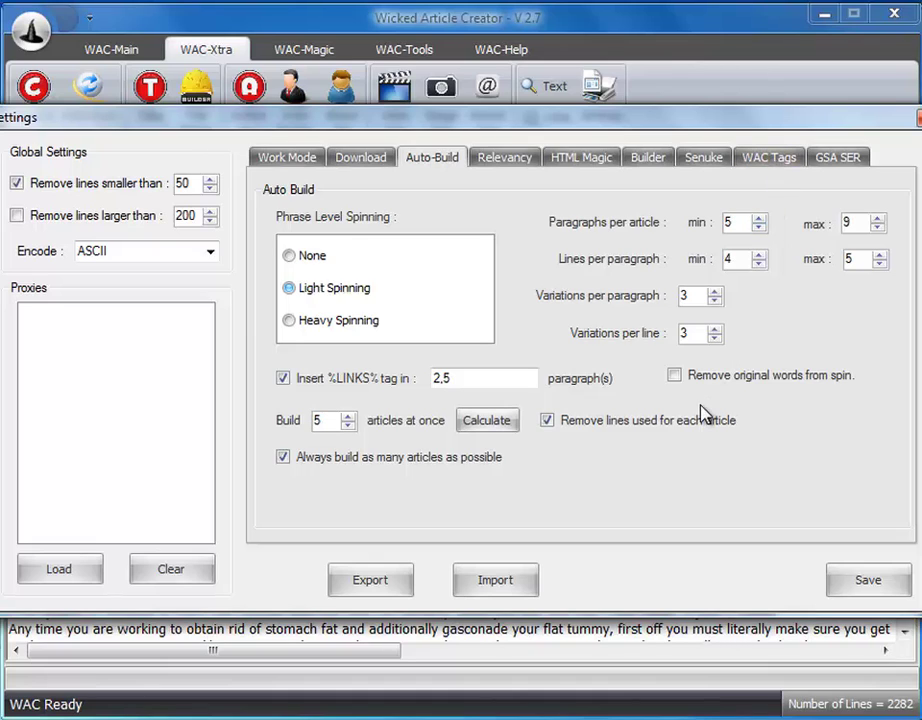
click(295, 159)
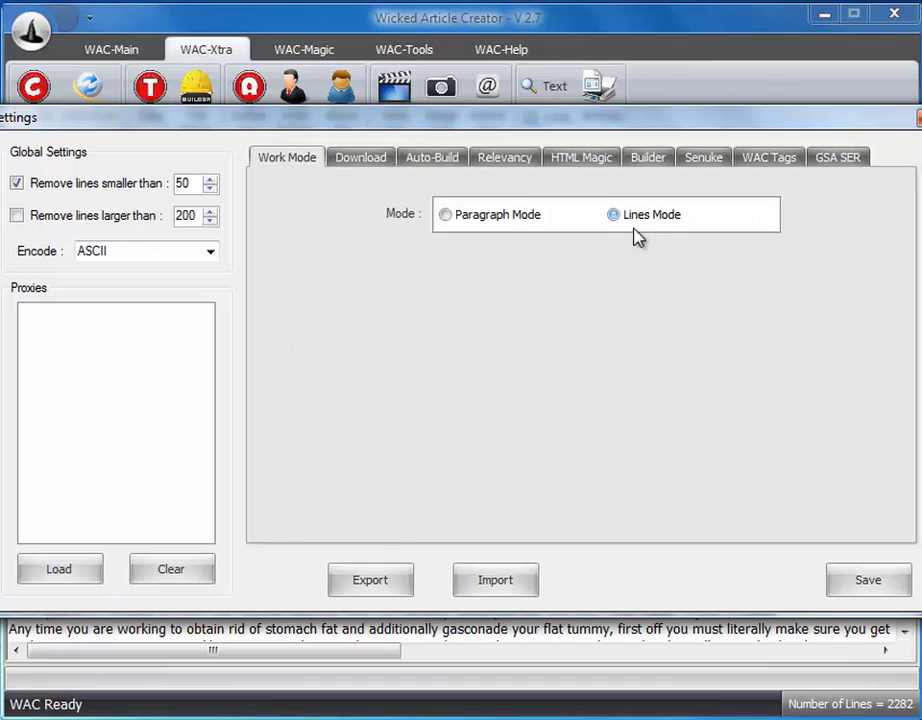
click(612, 224)
click(519, 227)
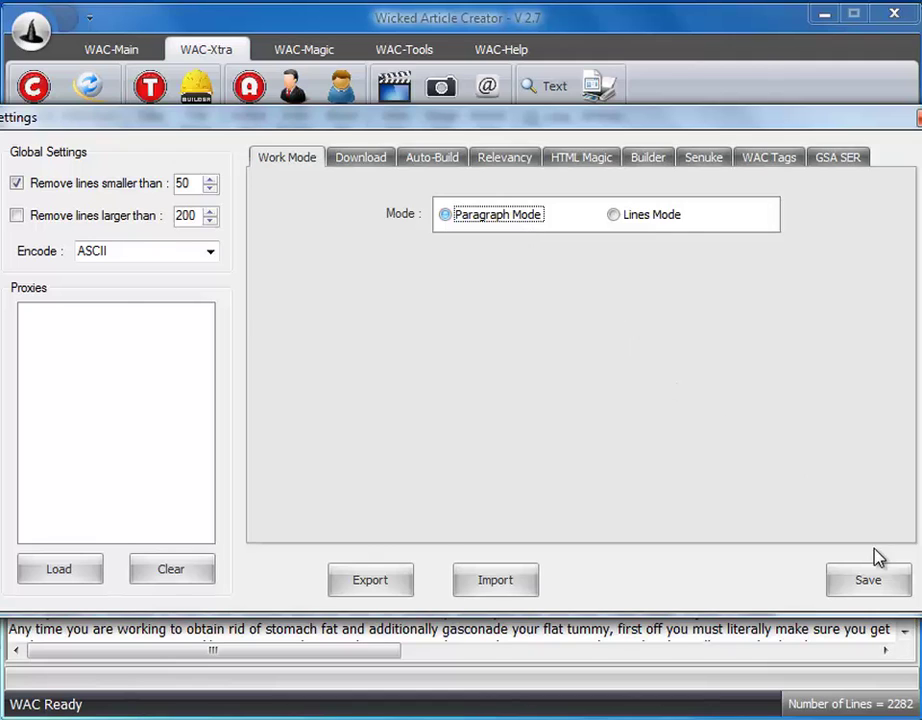
click(872, 577)
- Return to the Scraper list and open the dialog for saving the selected articles as an XML file, then cancel it
click(46, 177)
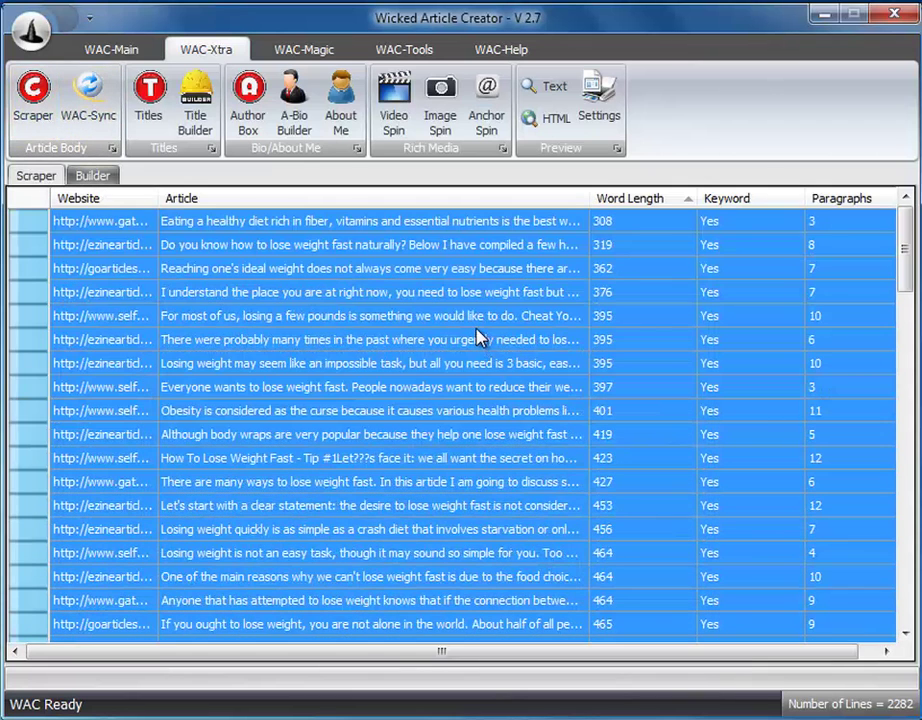
right_click(478, 338)
click(505, 342)
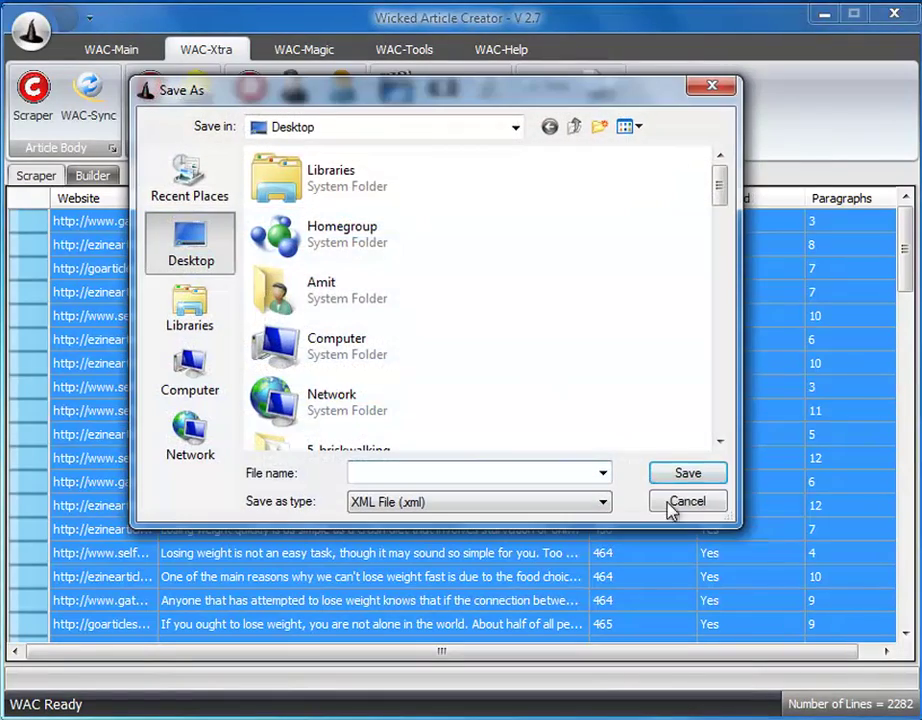
click(684, 504)
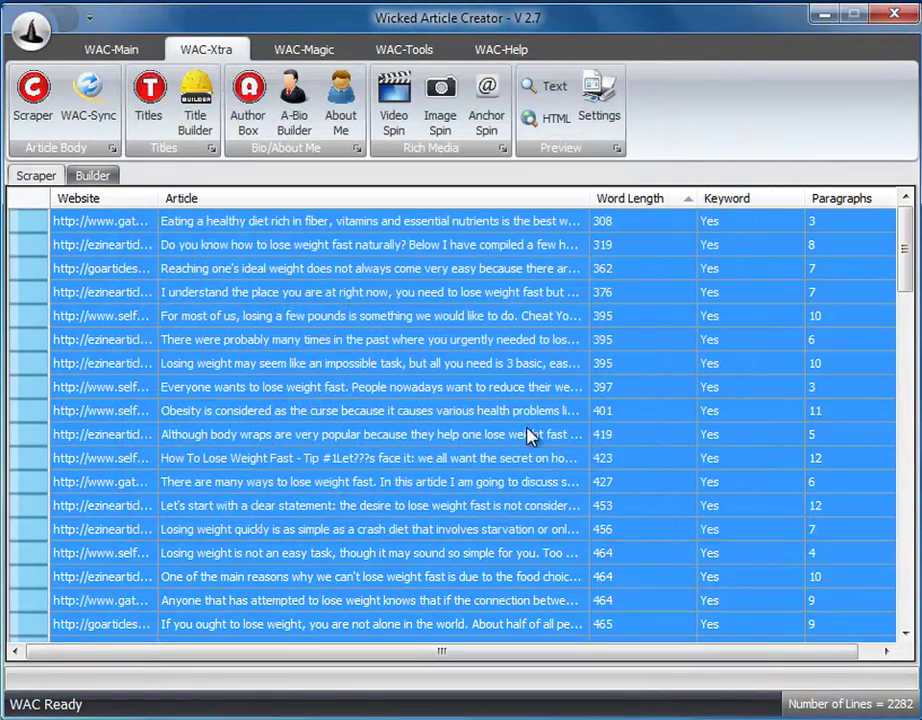